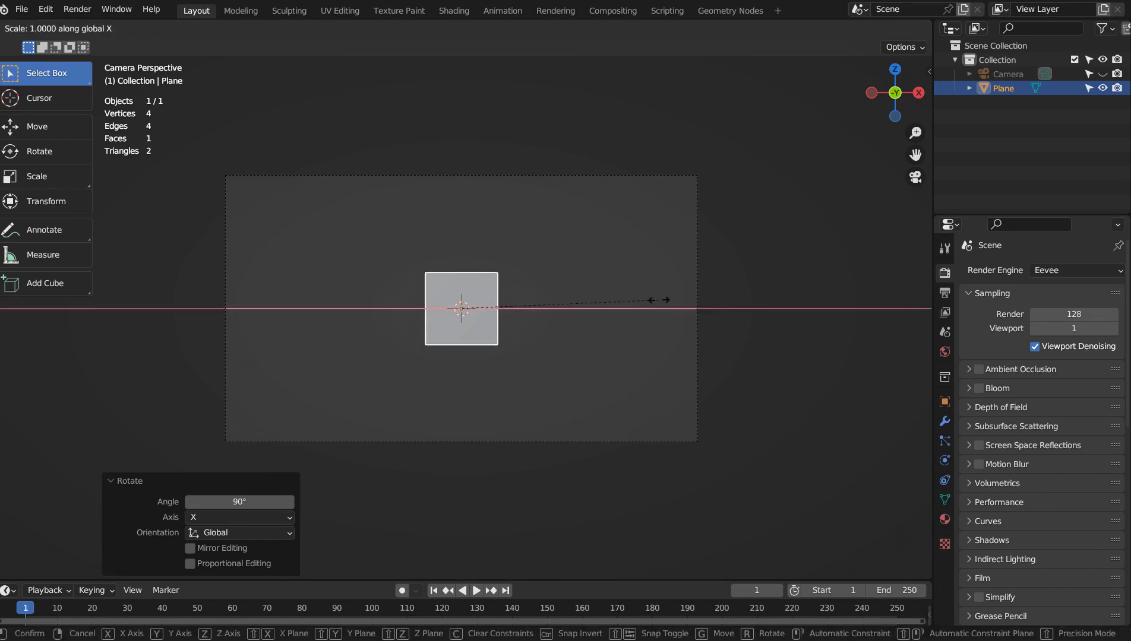
Stretch the plane along X to the camera frame's full width and scale it along Z by about 1.797
left_click(816, 278)
key("s")
key("z")
left_click(161, 253)
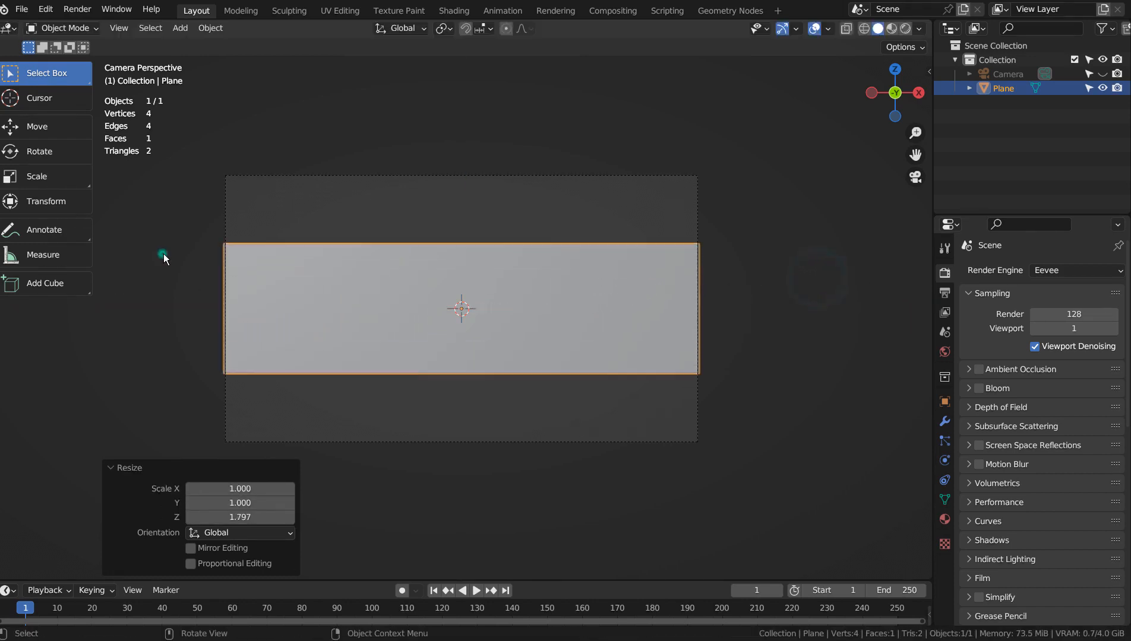
Scale the plane along Z by about 1.594 and lower it along Z in two moves of about 1.096 m and 0.883 m
key("g")
key("z")
left_click(182, 307)
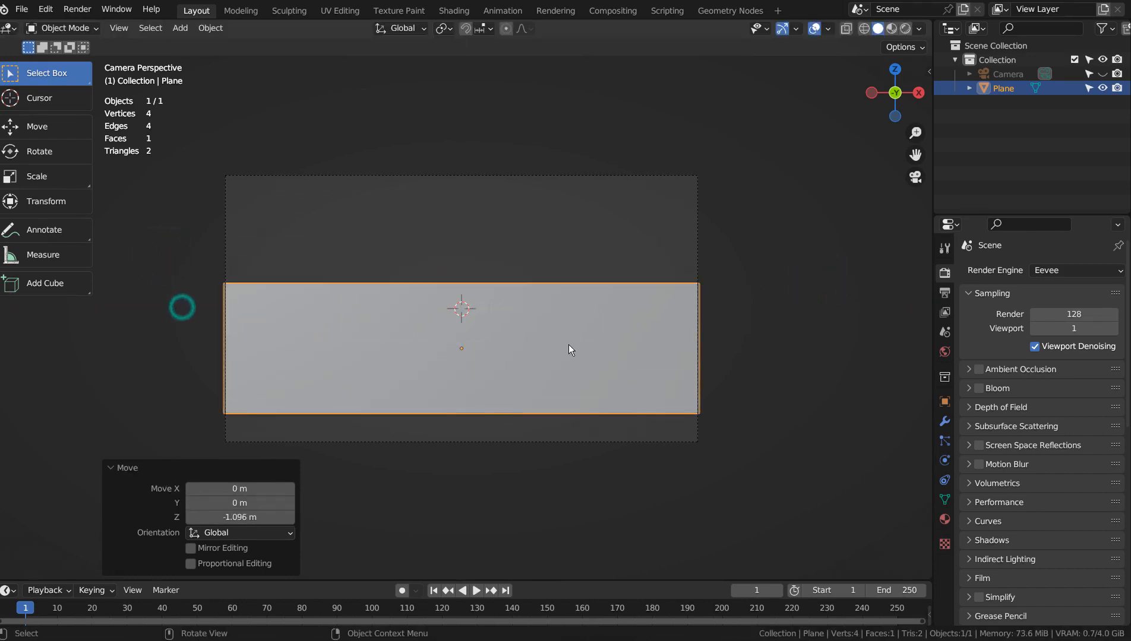
key("s")
key("z")
left_click(634, 356)
key("g")
key("z")
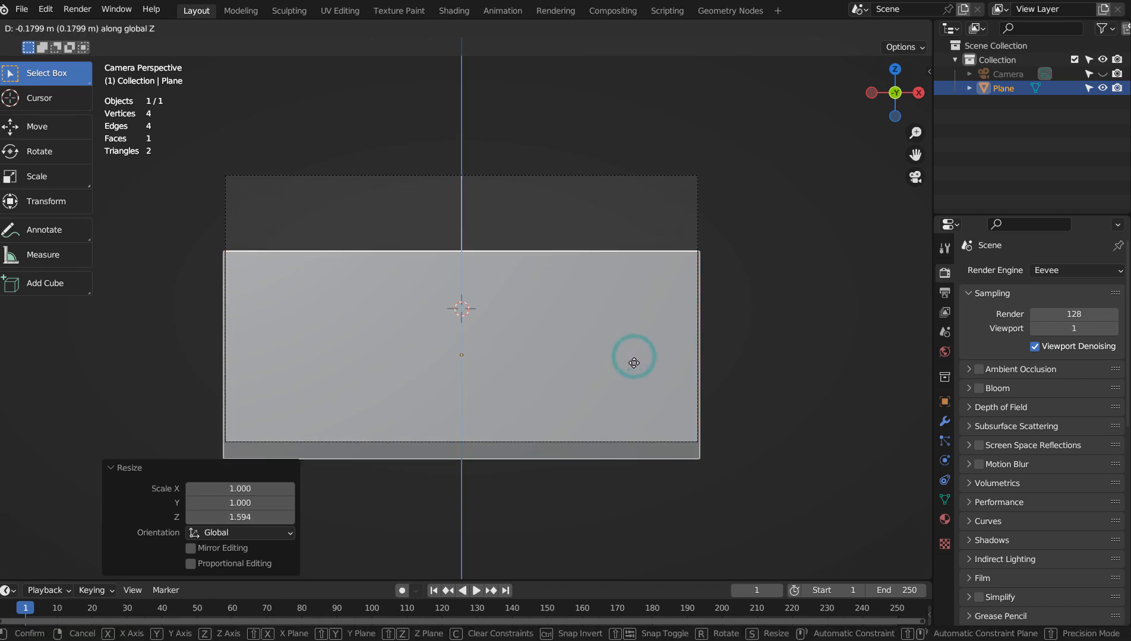
left_click(634, 390)
Duplicate the plane about 5.27 m up along Z and move the copy about 1.03 m back along Y
key("shift+d")
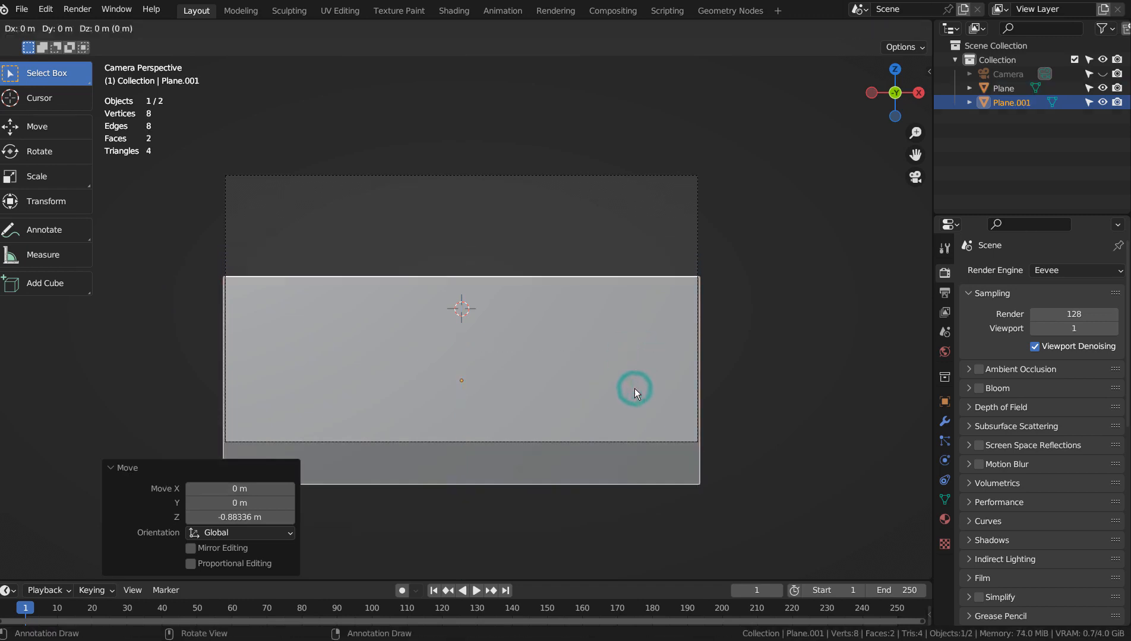
key("z")
left_click(629, 201)
key("KP_0")
key("KP_3")
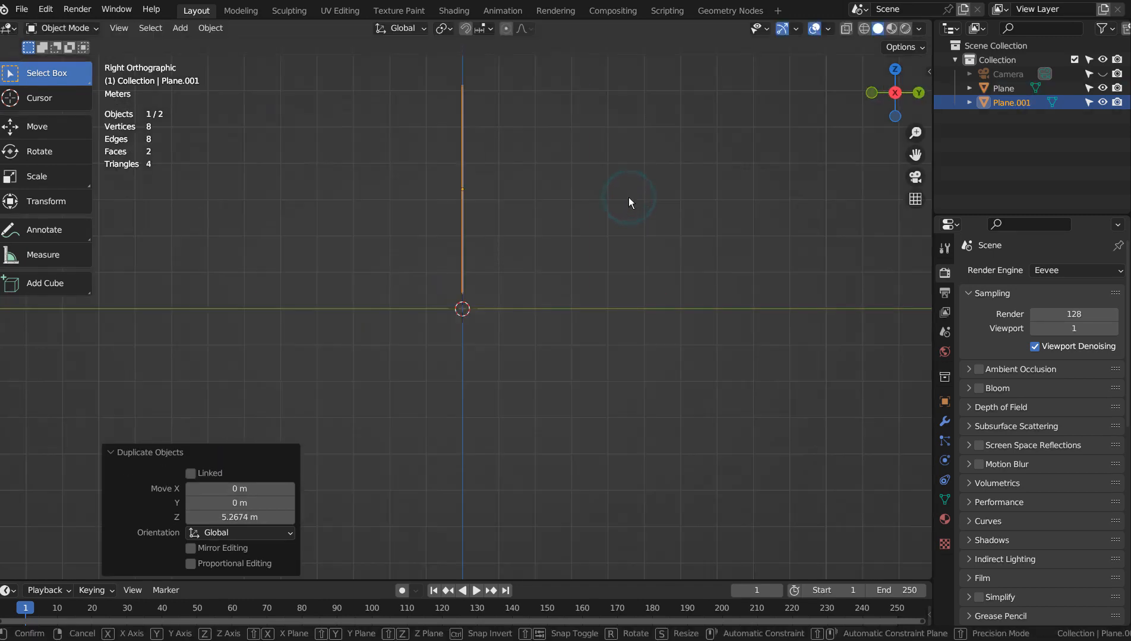
key("g")
key("y")
left_click(664, 199)
Scale up the duplicated plane uniformly in camera view so it covers the upper part of the frame beyond both sides
key("KP_0")
key("s")
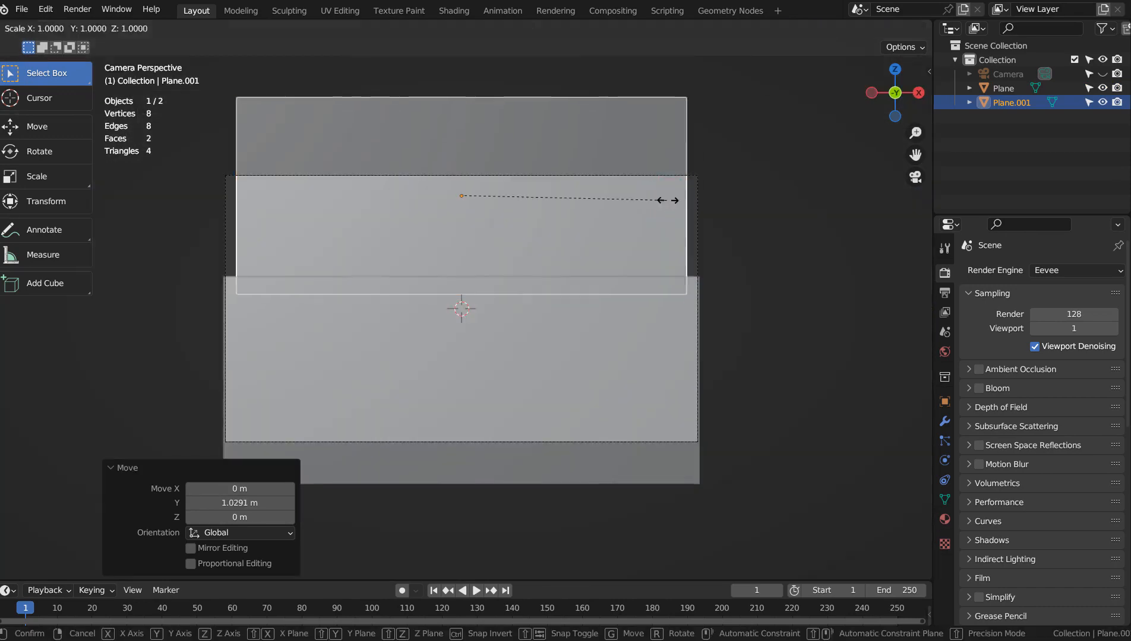
left_click(694, 206)
left_click(789, 283)
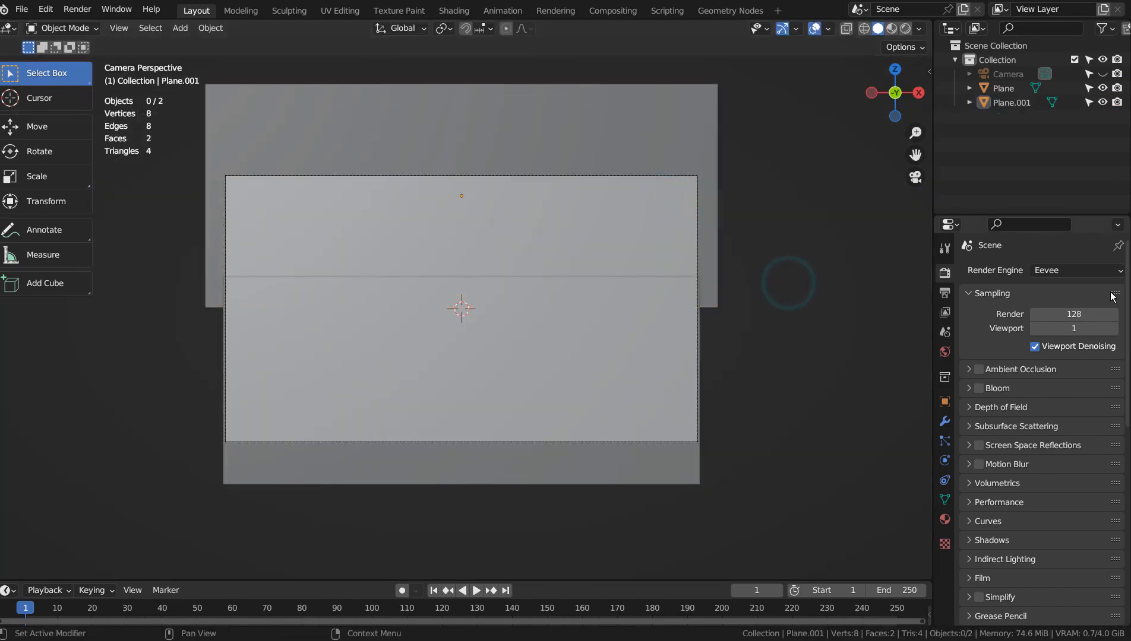
Set the render engine to Workbench, show the scene with rendered shading and render the camera view
left_click(1098, 270)
left_click(1080, 297)
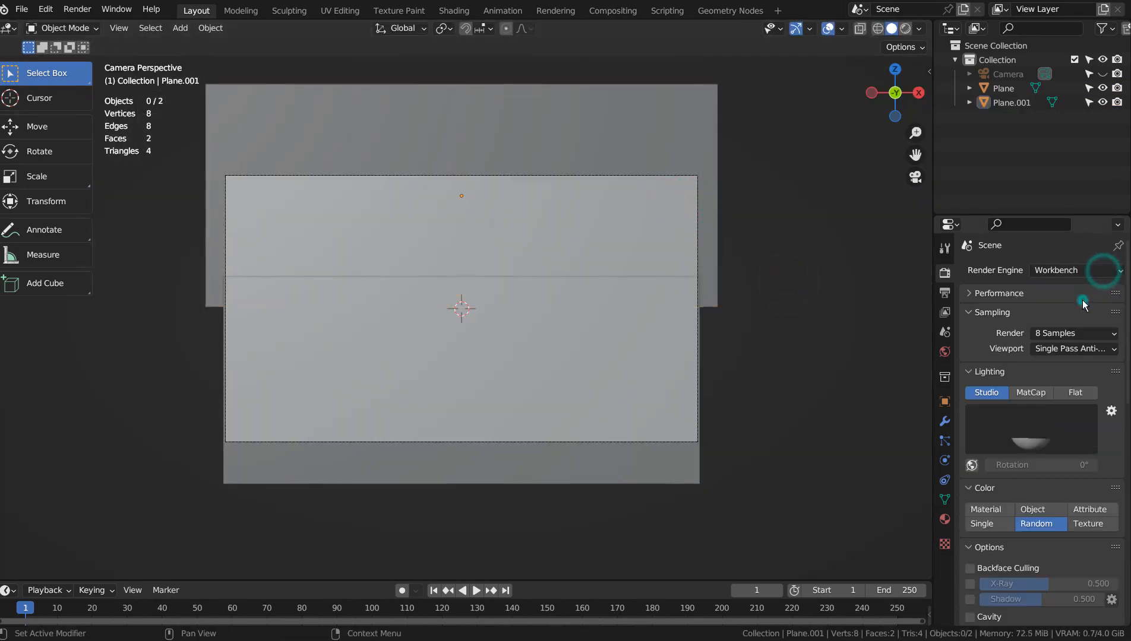
left_click(905, 29)
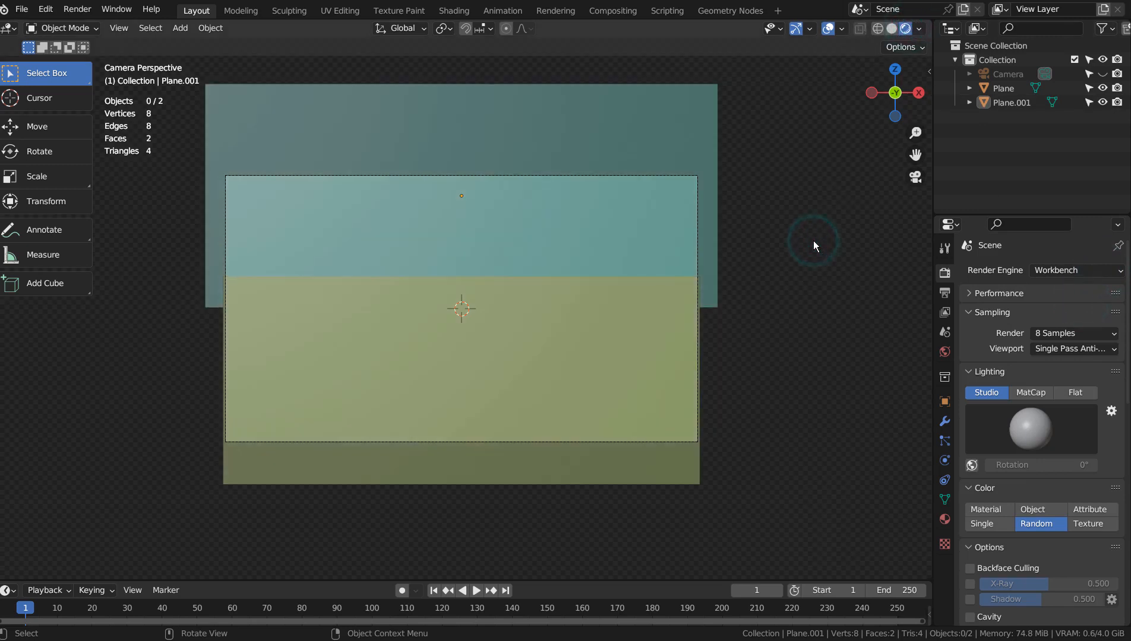
key("F12")
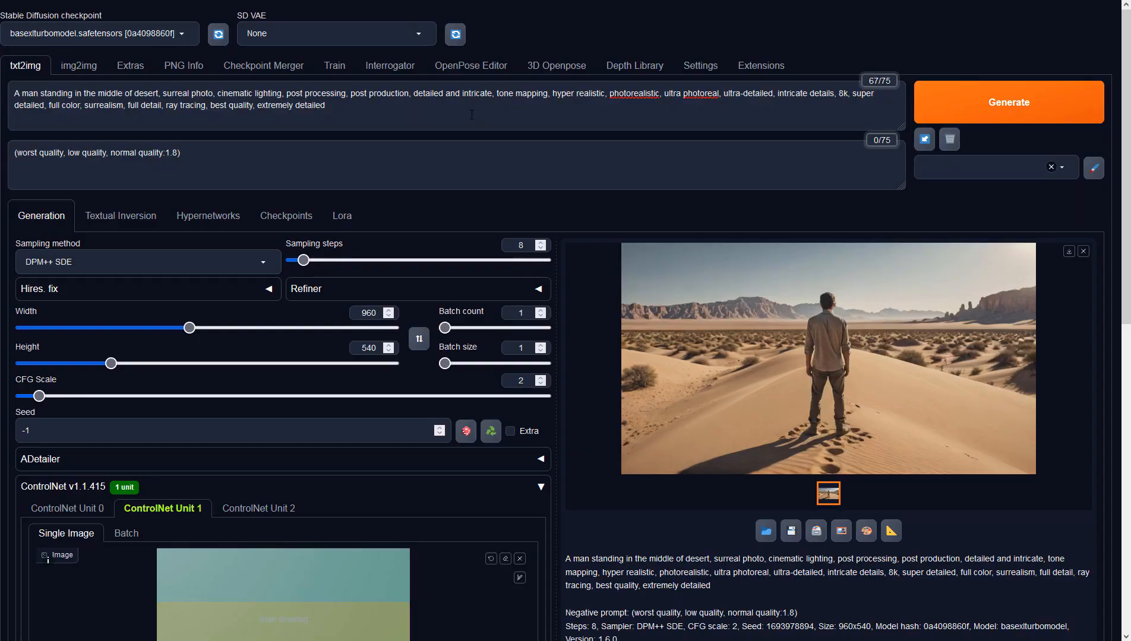
Switch to the Stable Diffusion web UI and review the txt2img prompts, image size and ControlNet units 0 and 1
left_click(469, 113)
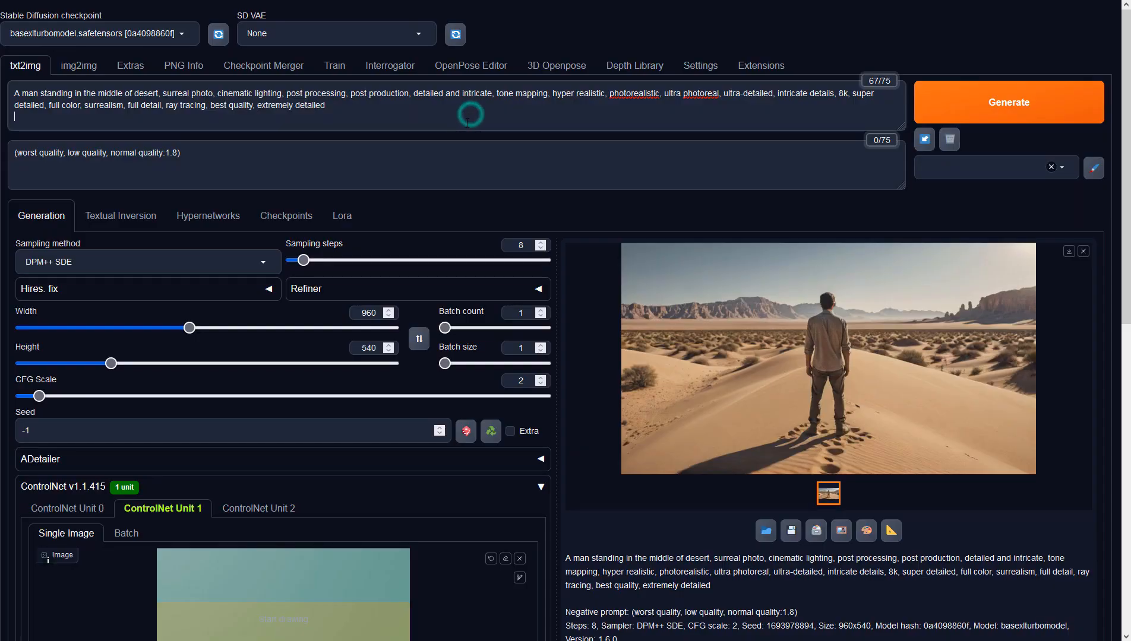
left_click(442, 148)
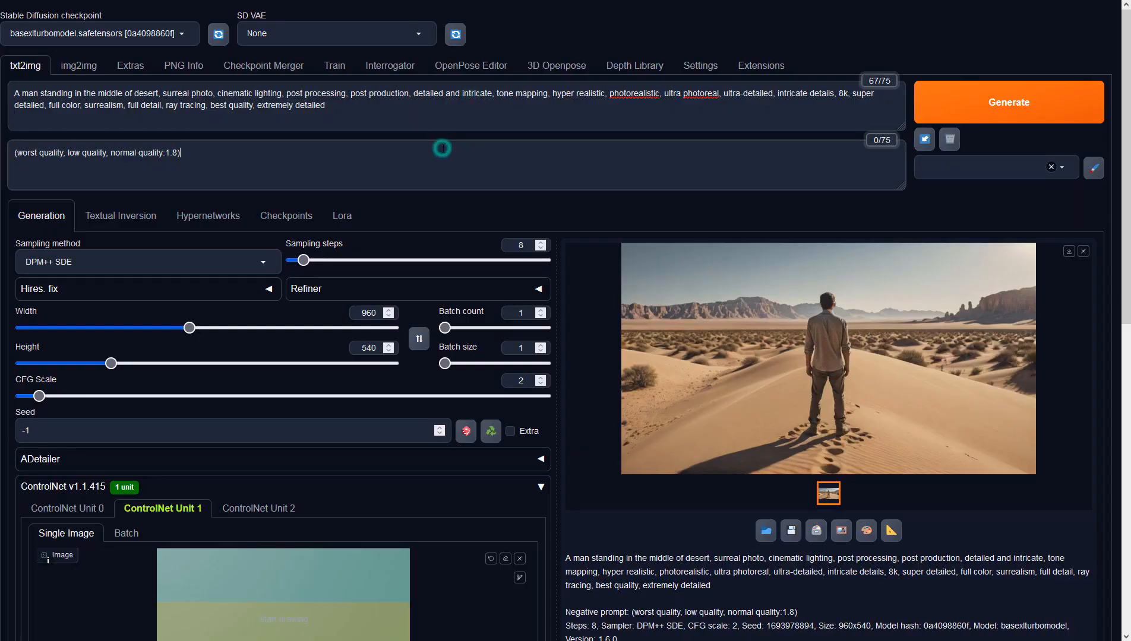
left_click(369, 312)
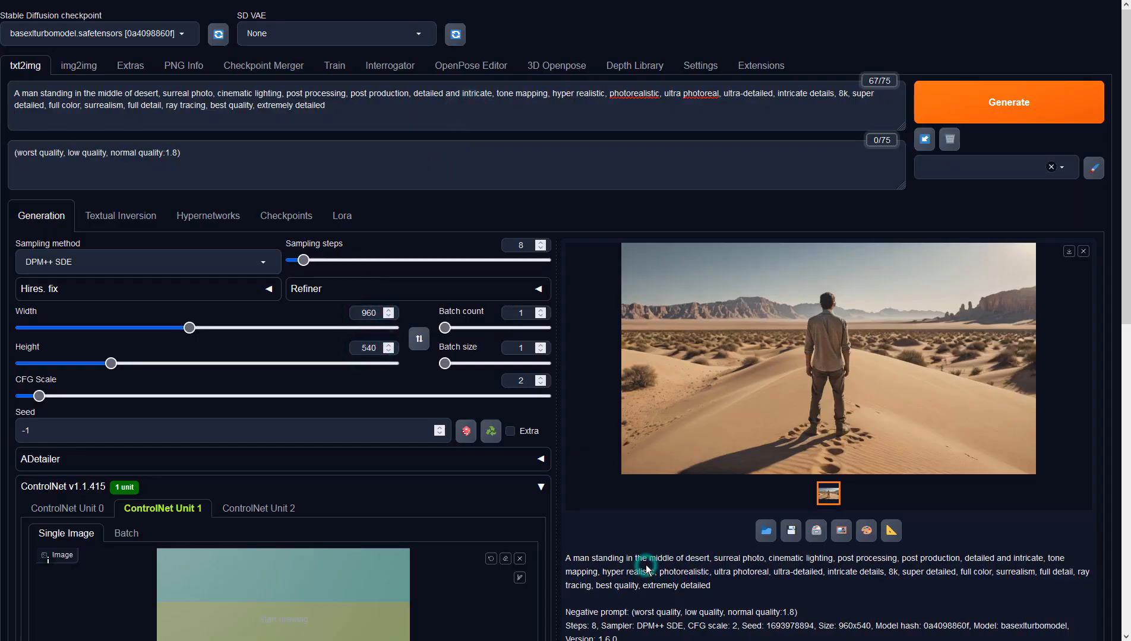
scroll(647, 567, "down", 1)
scroll(647, 569, "down", 3)
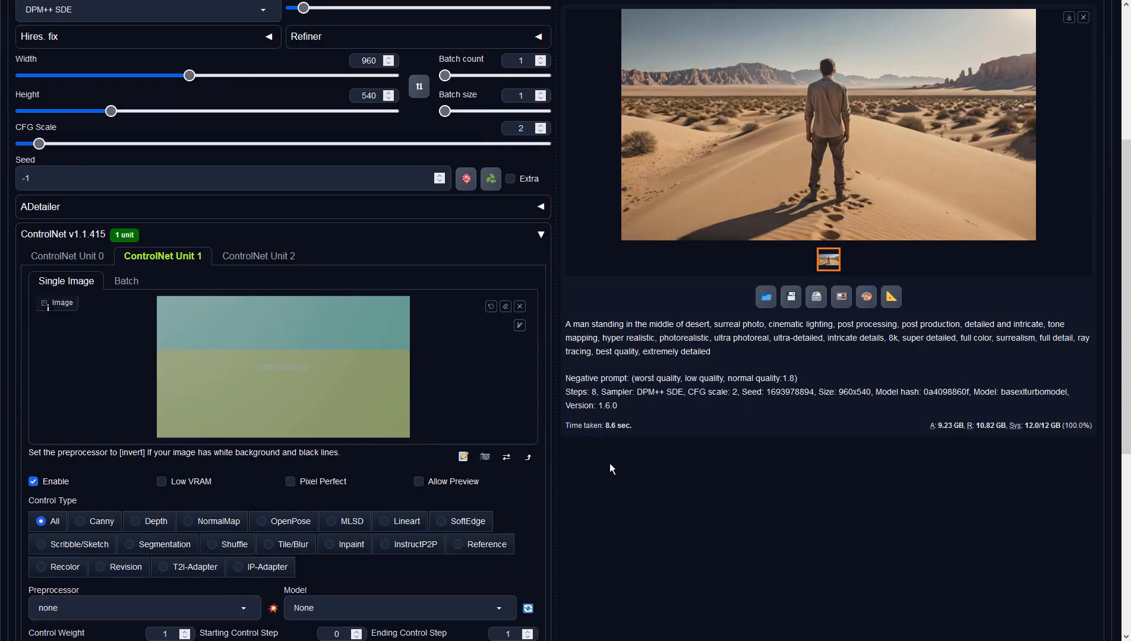
left_click(85, 257)
left_click(155, 258)
left_click(85, 258)
left_click(144, 263)
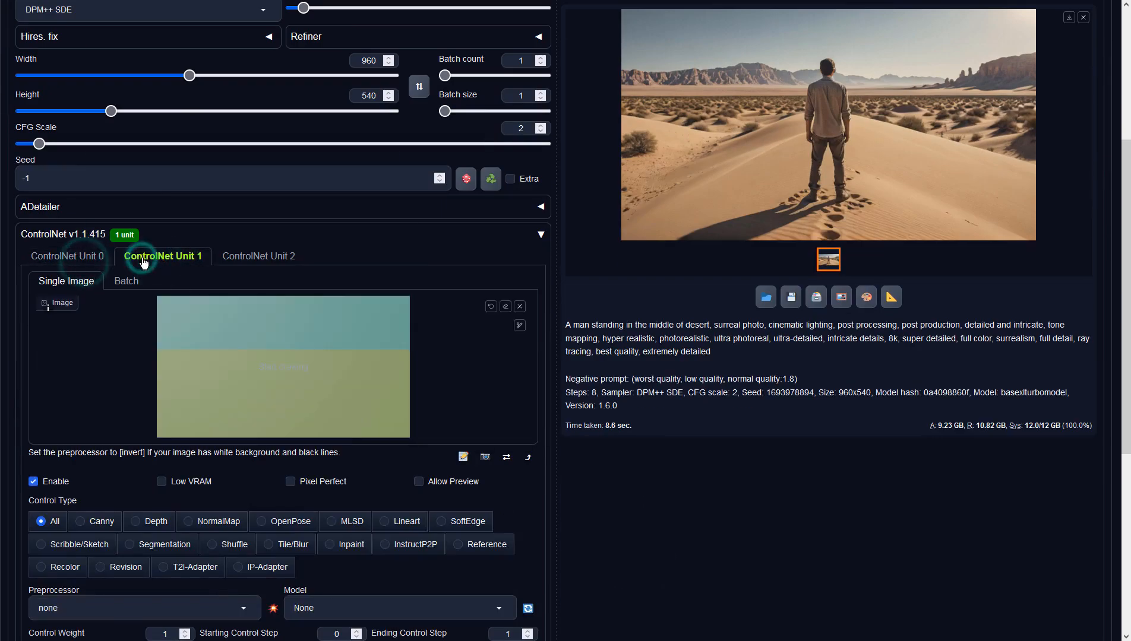
left_click(81, 257)
scroll(797, 398, "up", 4)
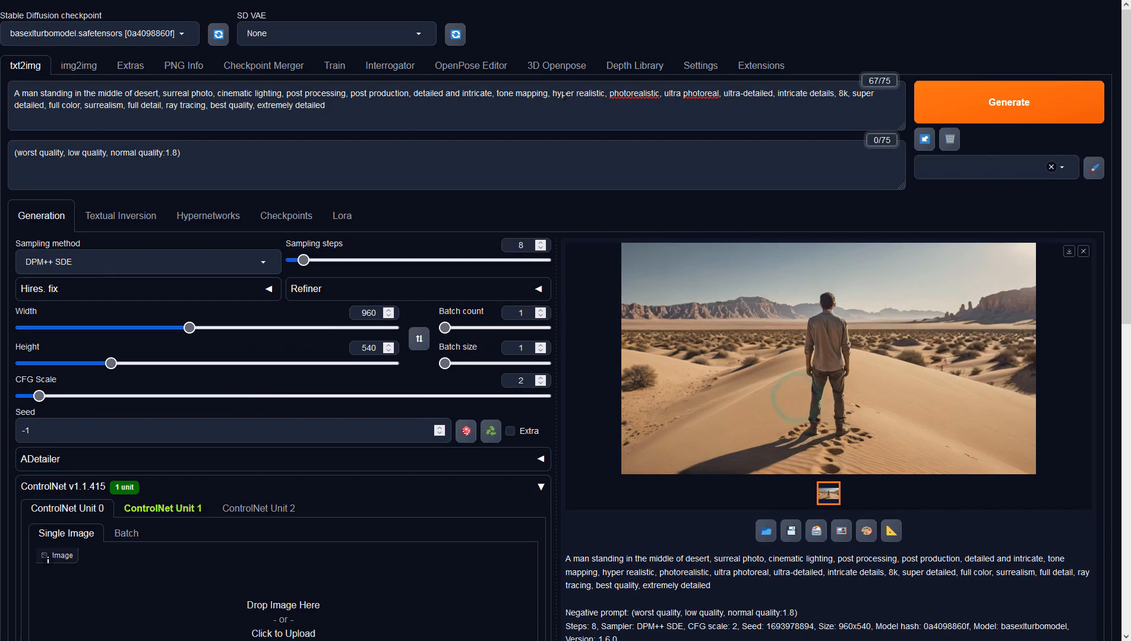
Generate the control maps from the standing figure in 3D Openpose, download the pose image and send the maps to txt2img
left_click(543, 65)
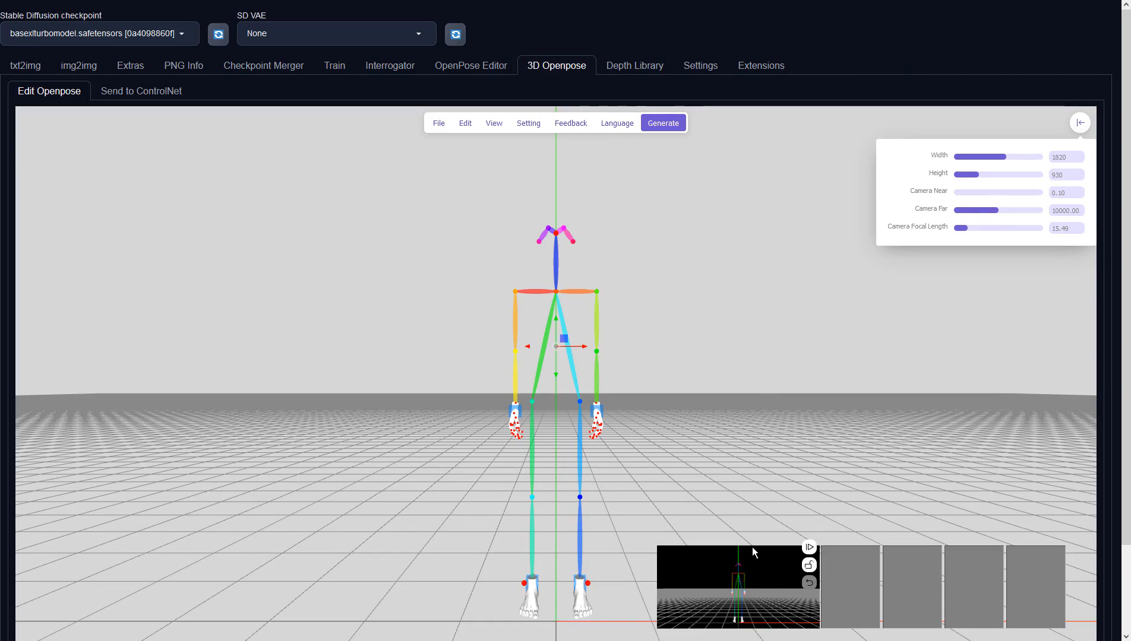
left_click(661, 123)
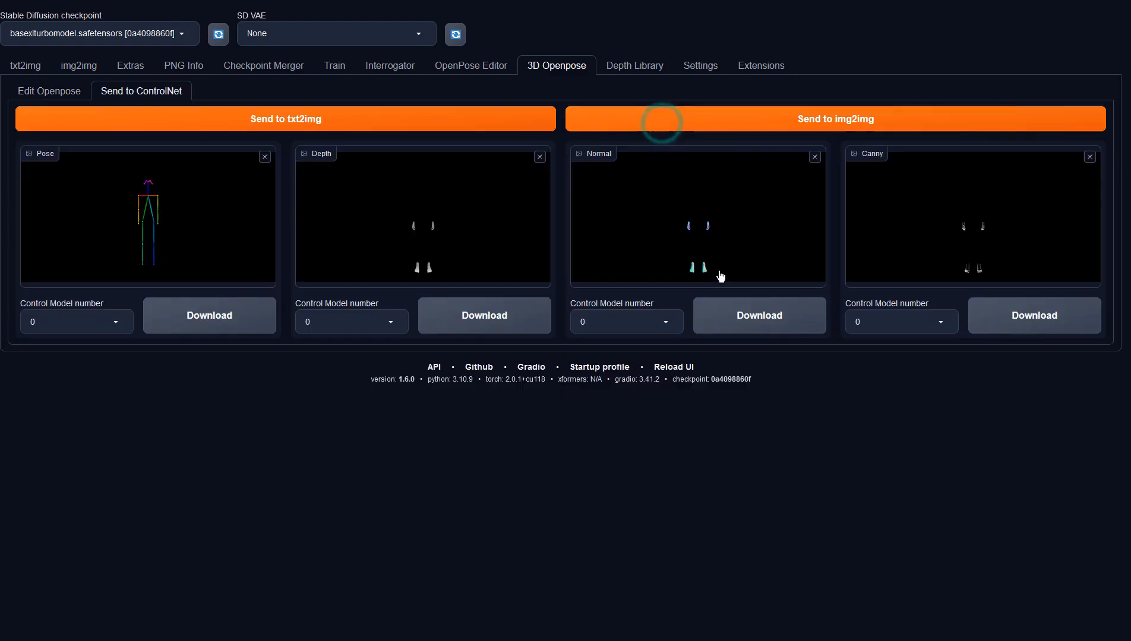
left_click(231, 316)
left_click(278, 121)
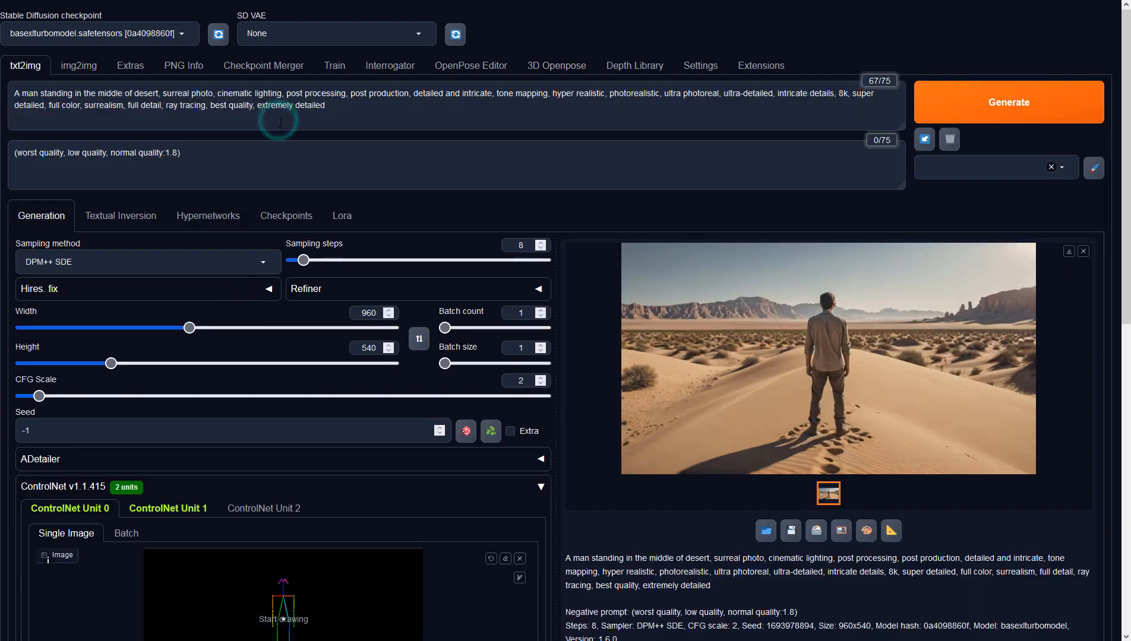
Set ControlNet Unit 0 to the OpenPose control type with preprocessor none and the control-lora-openposeXL2-rank256 model
scroll(333, 304, "down", 3)
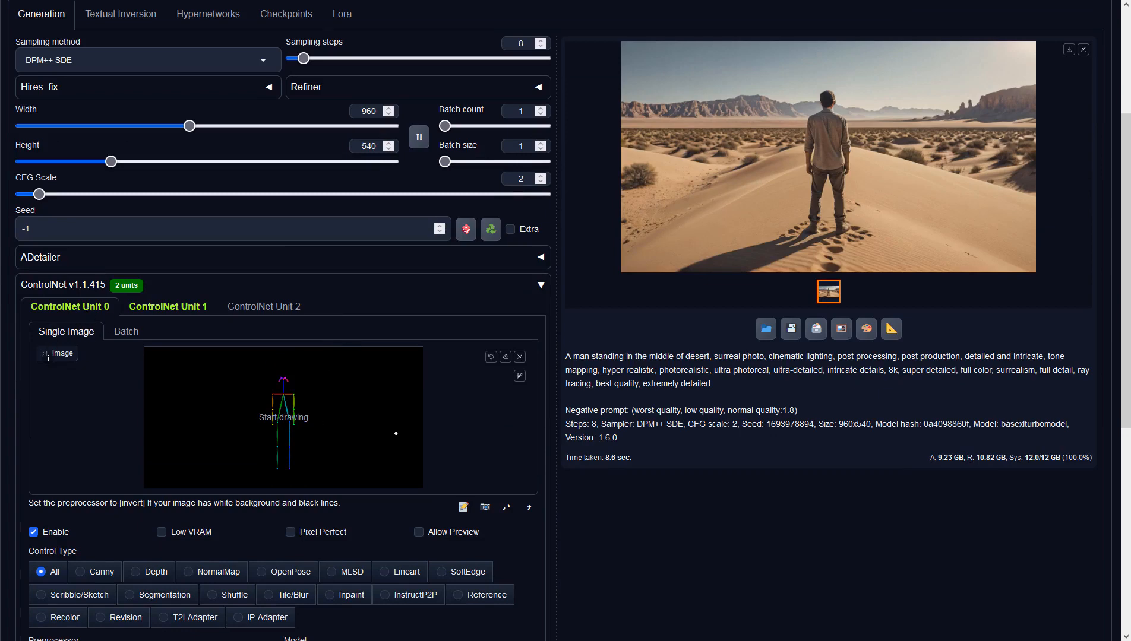
scroll(219, 405, "down", 2)
left_click(268, 419)
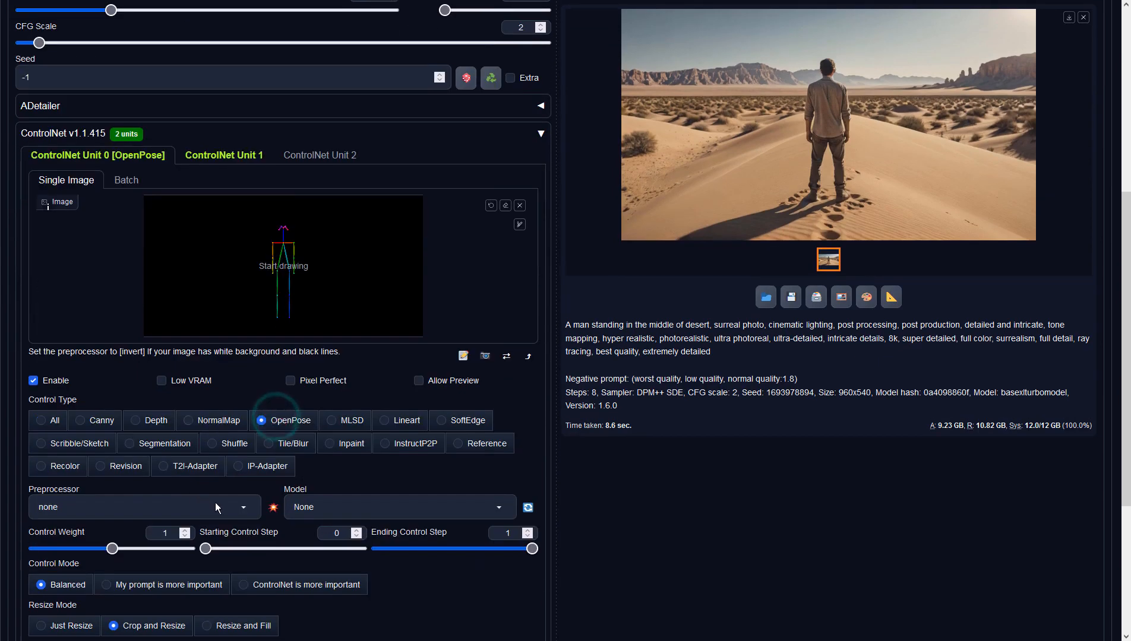
left_click(231, 506)
left_click(55, 417)
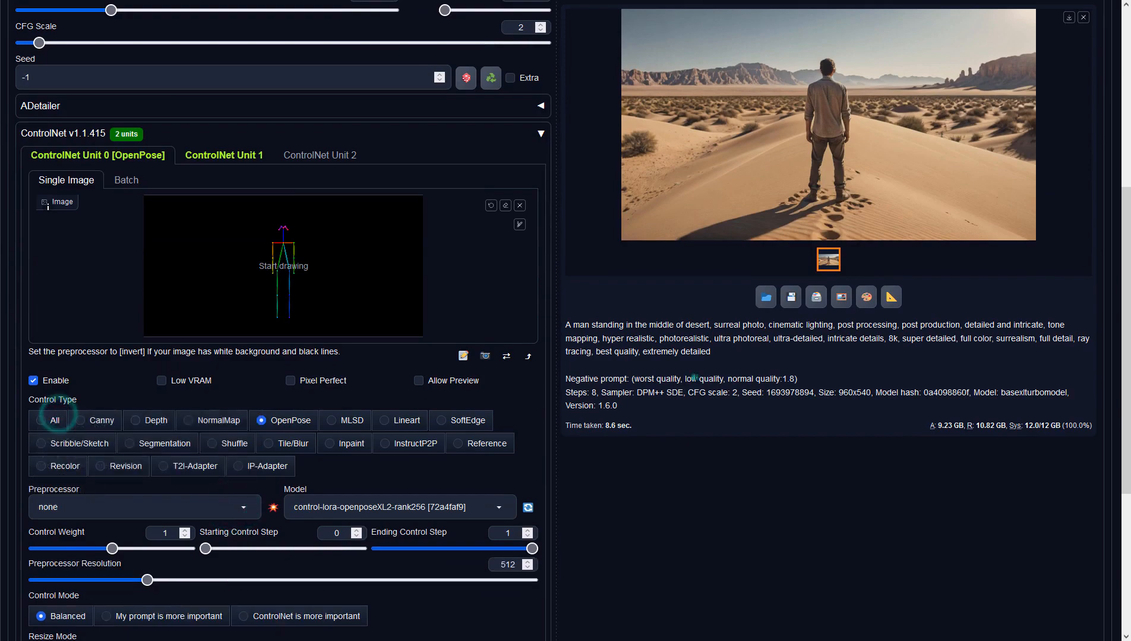
Set ControlNet Unit 1 to the Depth control type with preprocessor none and the sai_xl_depth_256lora model
scroll(208, 471, "up", 6)
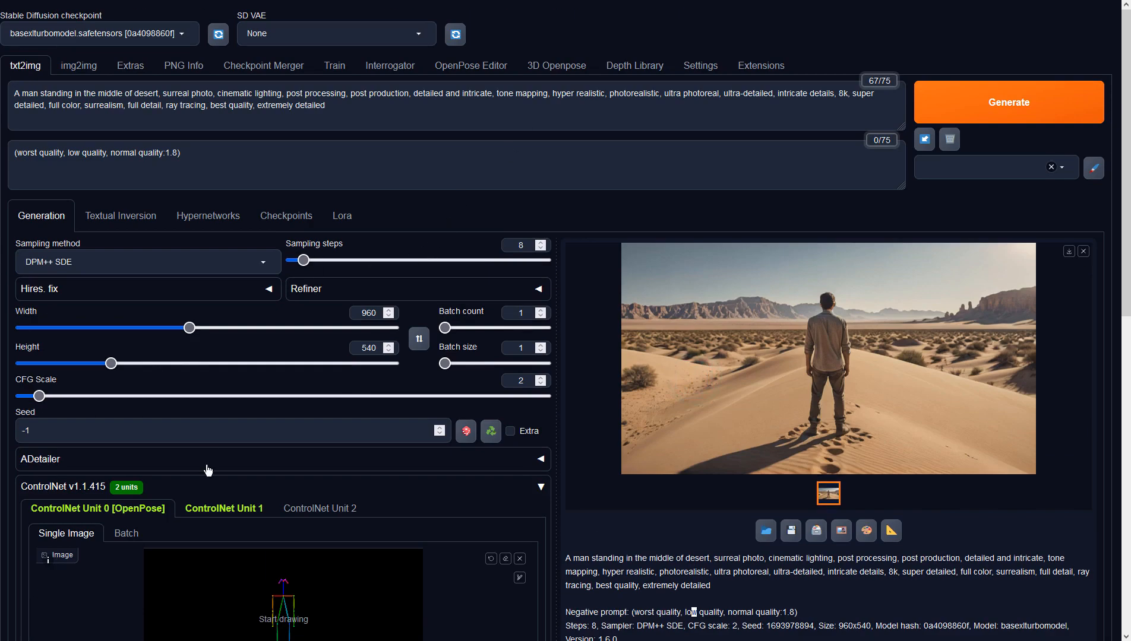
left_click(196, 509)
scroll(196, 508, "down", 7)
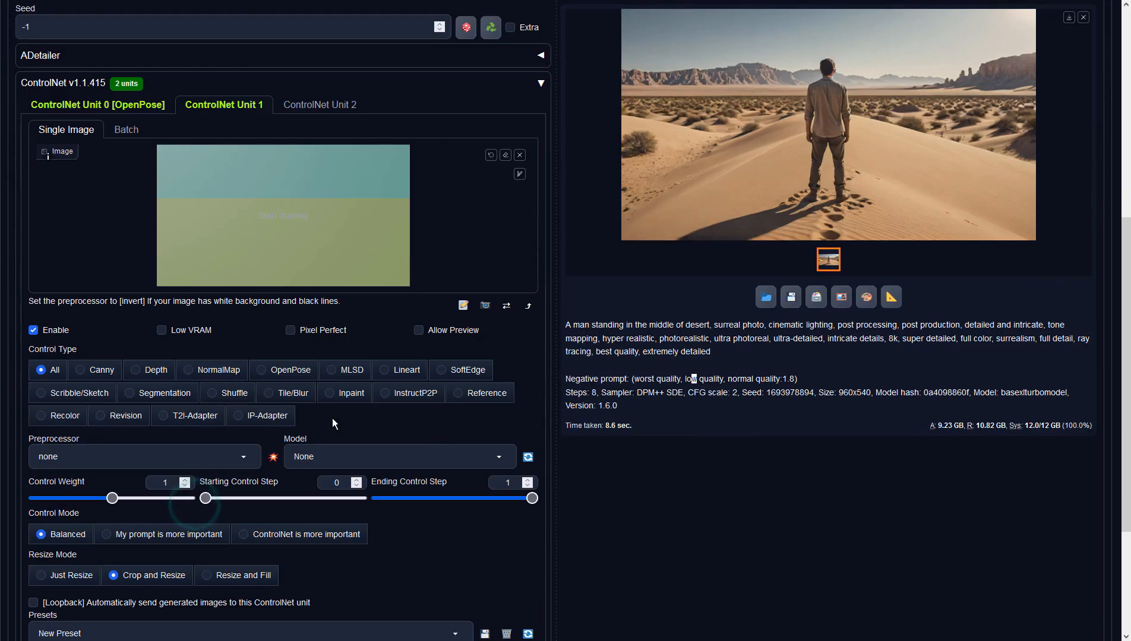
left_click(148, 374)
left_click(244, 456)
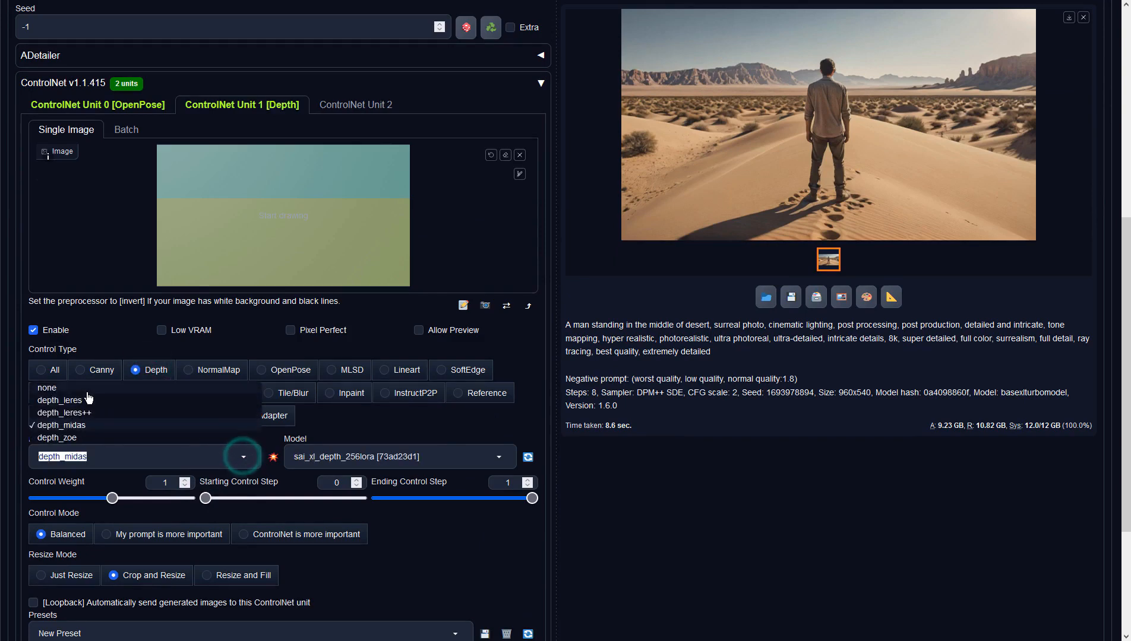
left_click(87, 389)
left_click(350, 458)
left_click(307, 441)
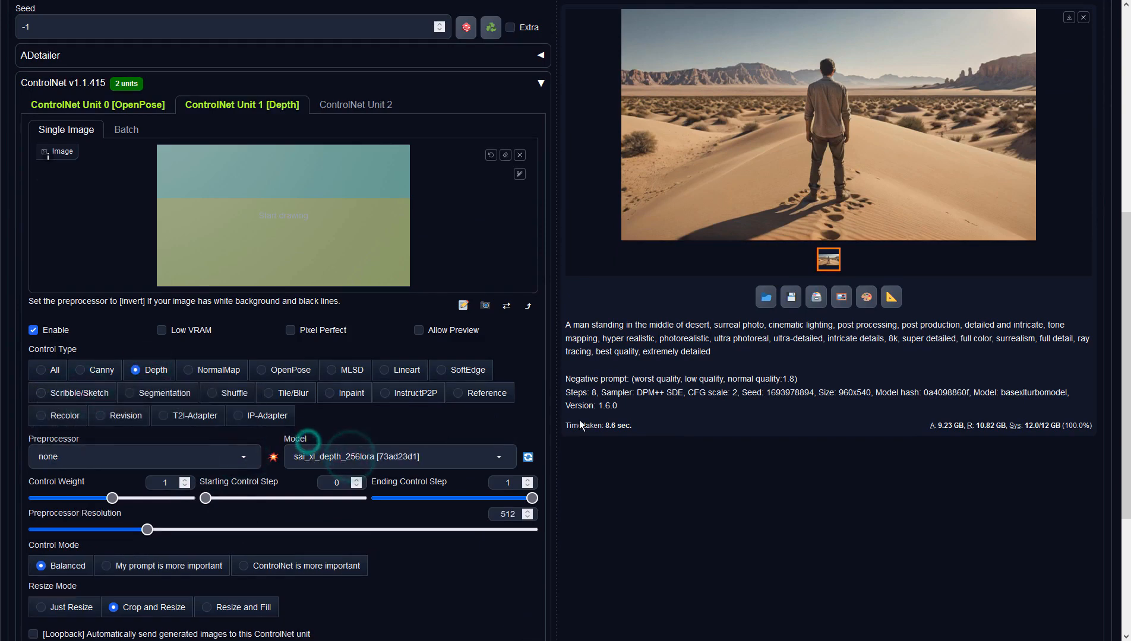
Generate the desert image with both ControlNet units and inspect the result in the enlarged view
scroll(739, 403, "up", 7)
left_click(957, 99)
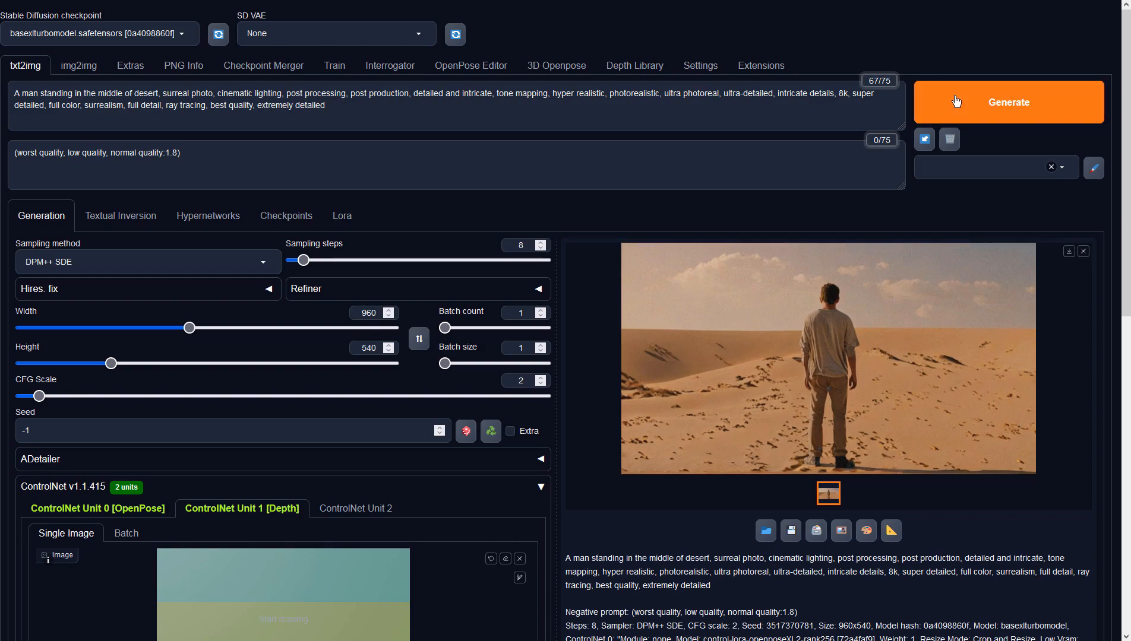
left_click(837, 428)
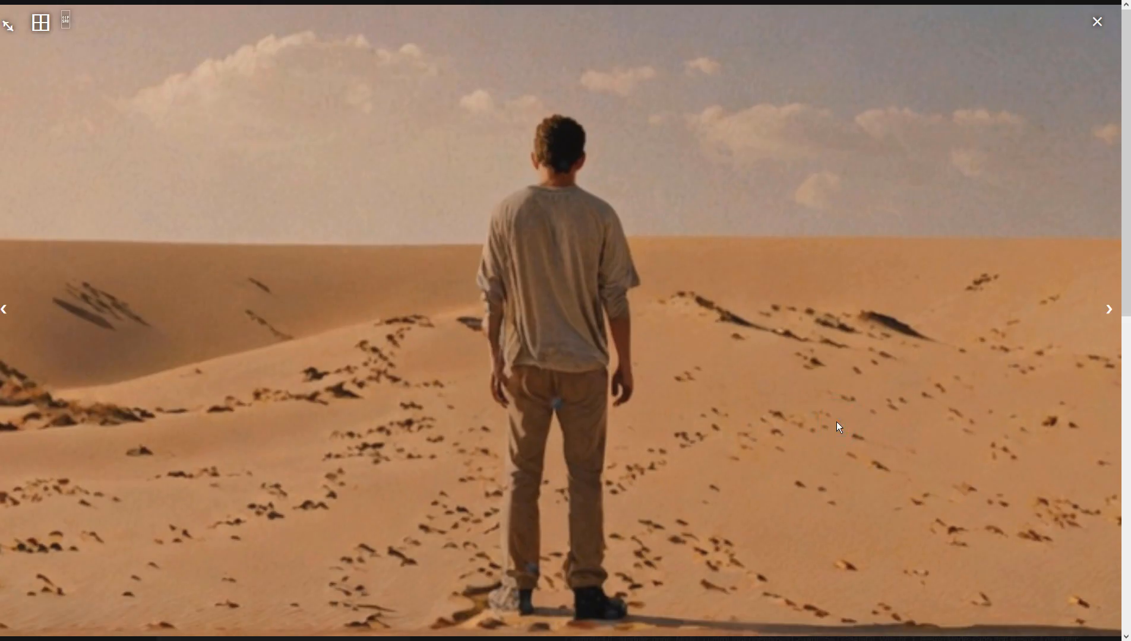
left_click(836, 422)
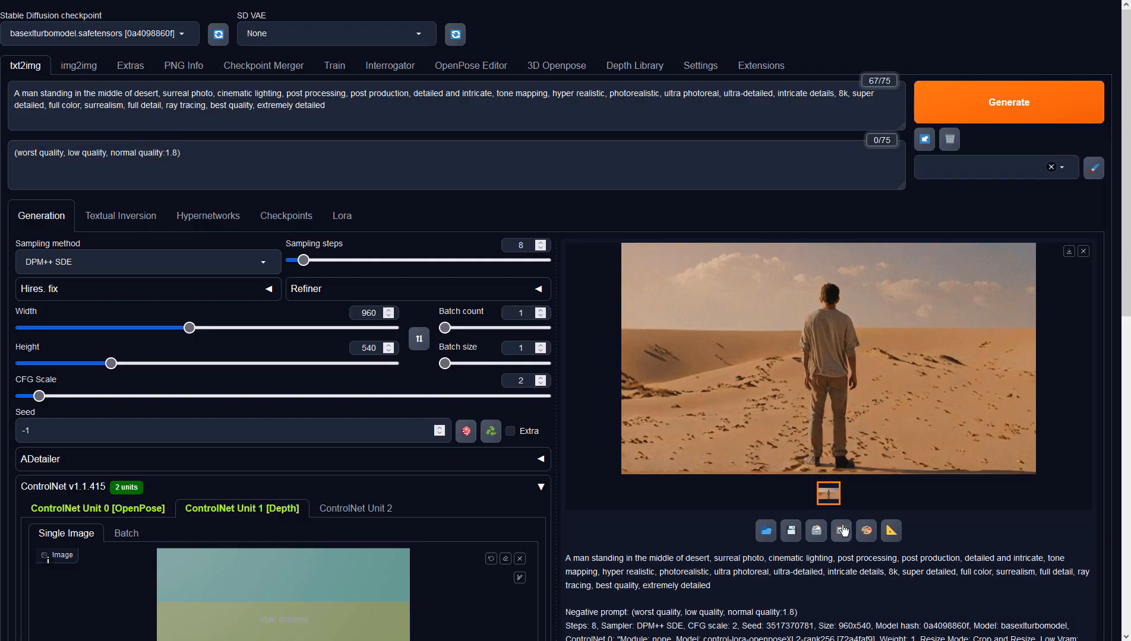
left_click(840, 446)
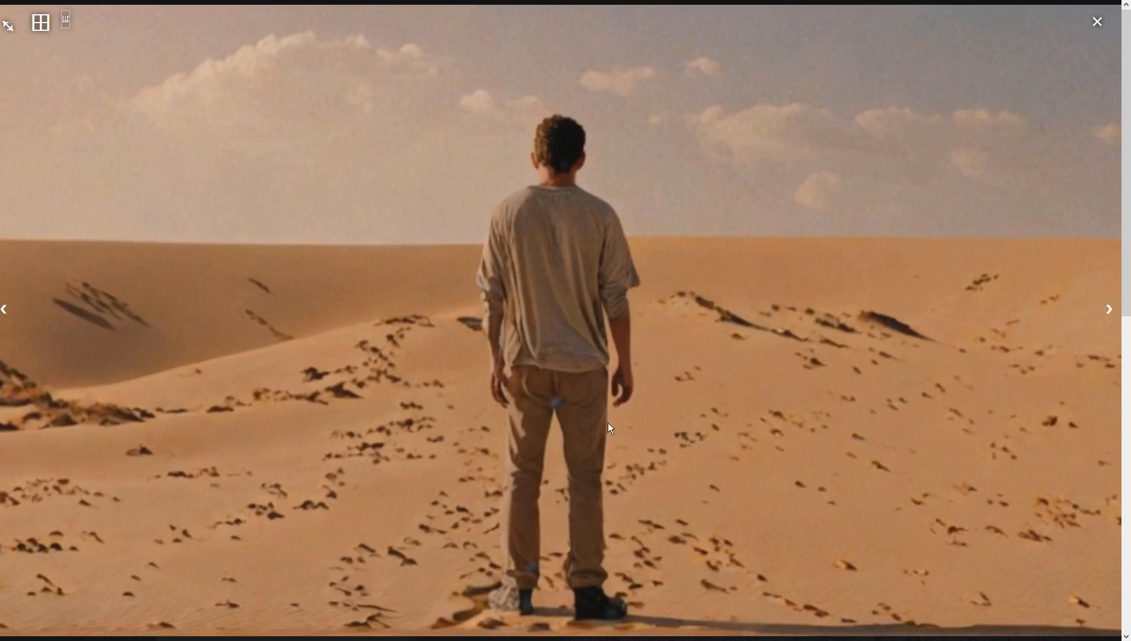
left_click(741, 462)
Send the generated image to img2img and set its sampling method to DPM++ SDE and CFG scale to 2
left_click(837, 529)
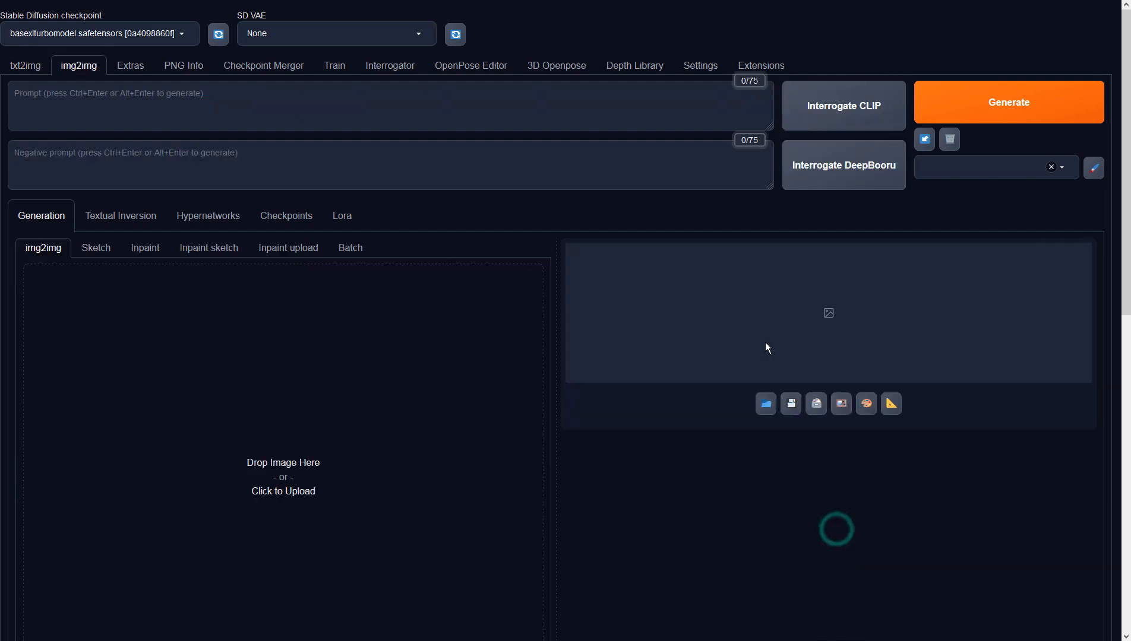
scroll(294, 311, "down", 5)
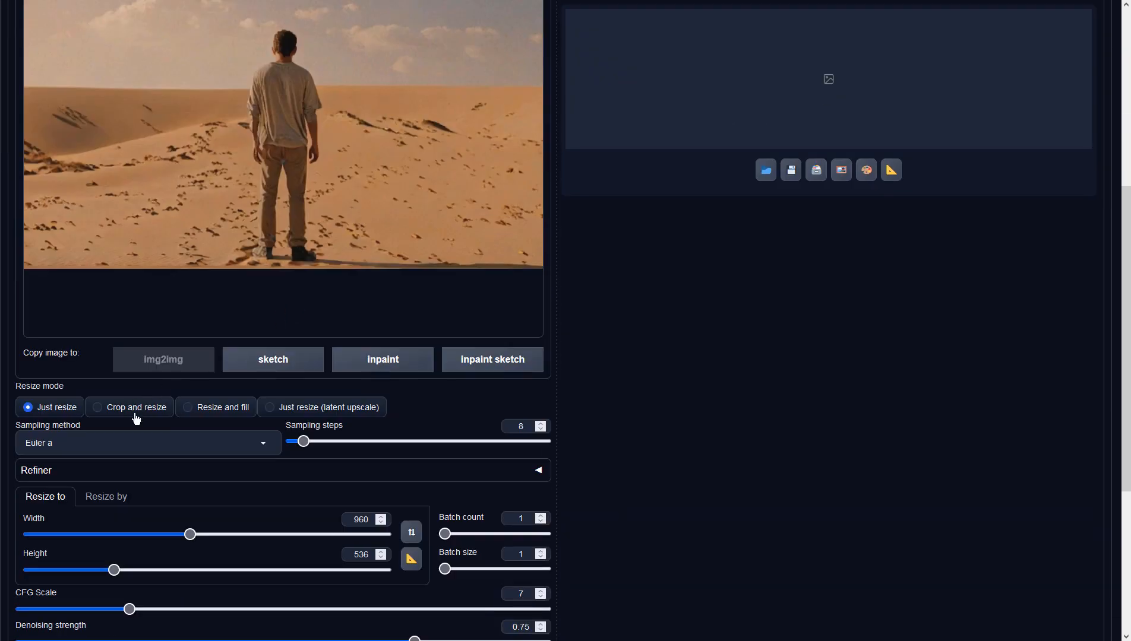
left_click(165, 441)
left_click(72, 215)
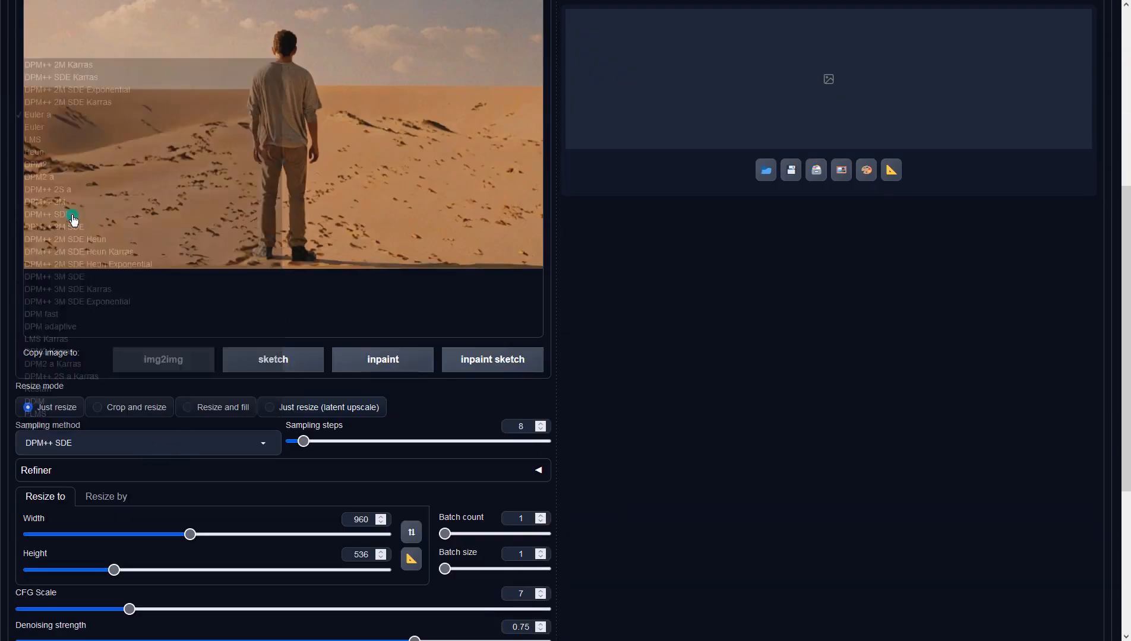
double_click(525, 598)
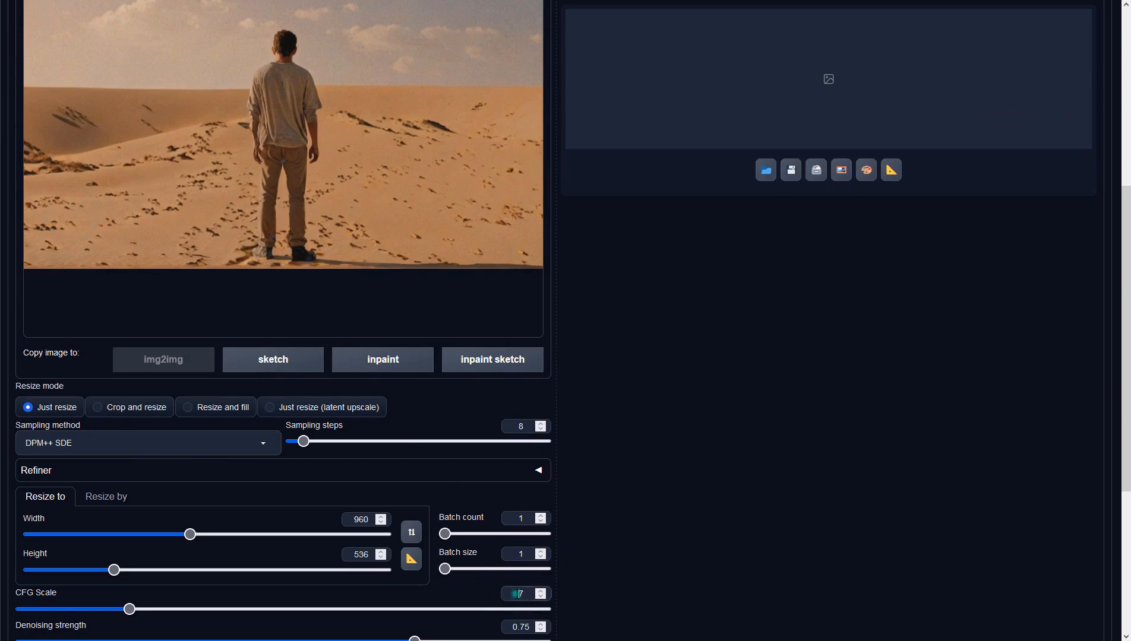
type("2")
left_click(609, 567)
scroll(668, 555, "up", 6)
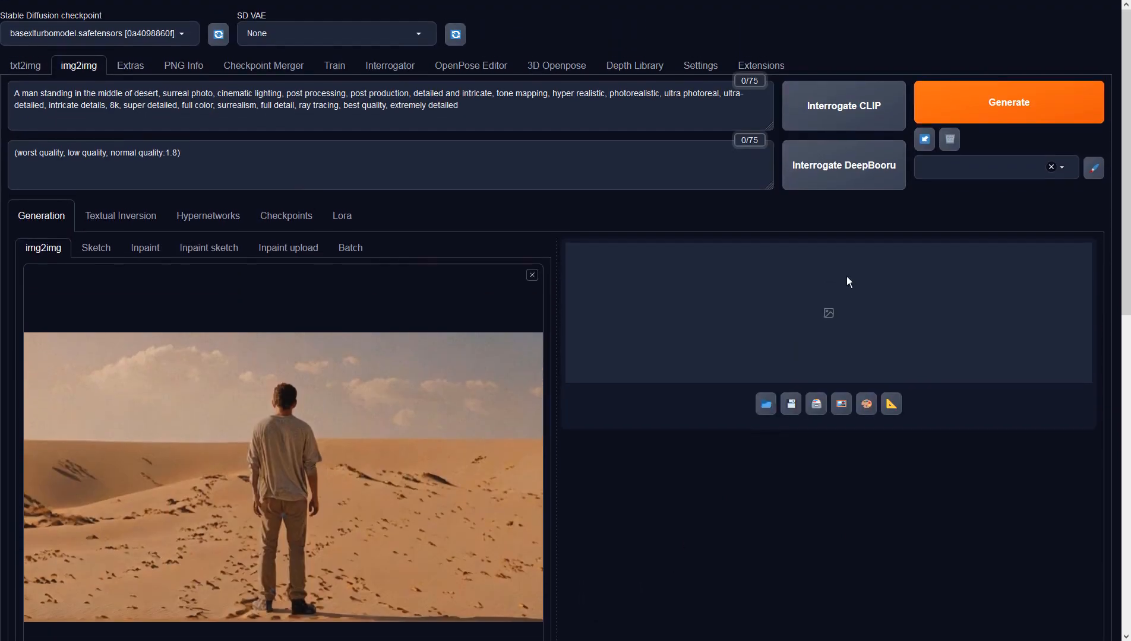
Generate a first img2img variation and add "facing away from the camera," to the prompt right after the word desert
left_click(976, 113)
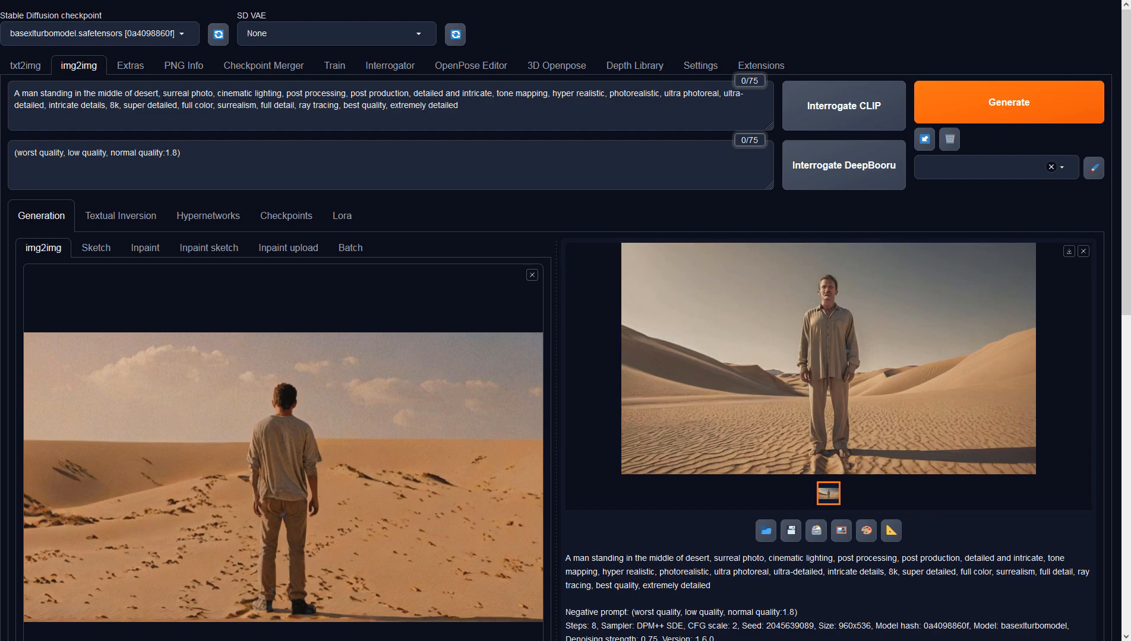
left_click(162, 94)
type("facing a")
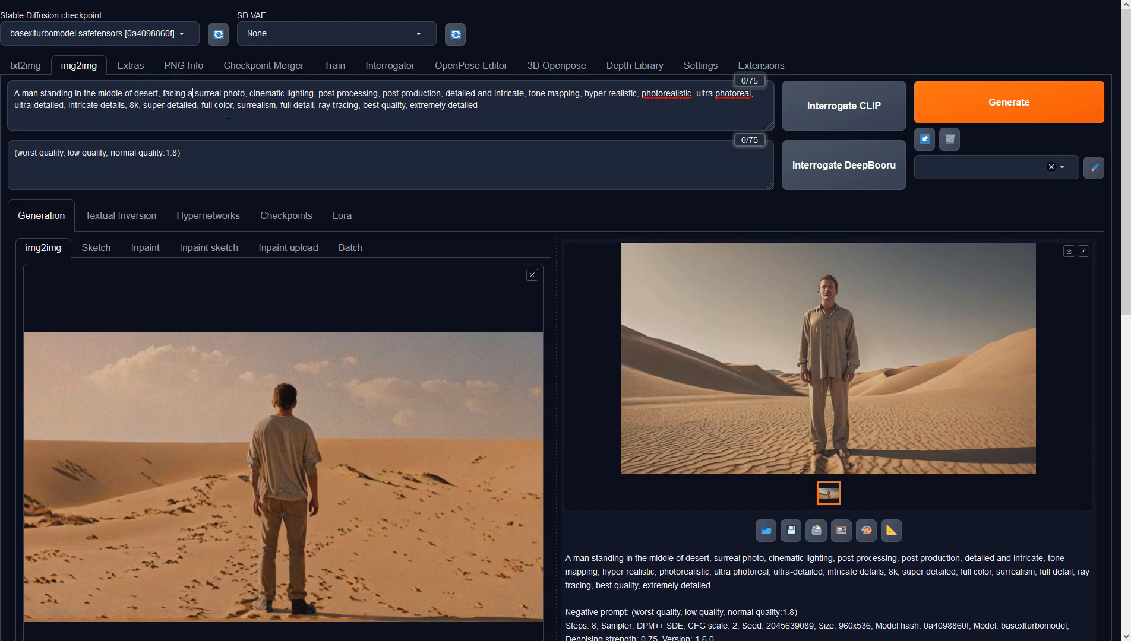
type("way from the camera")
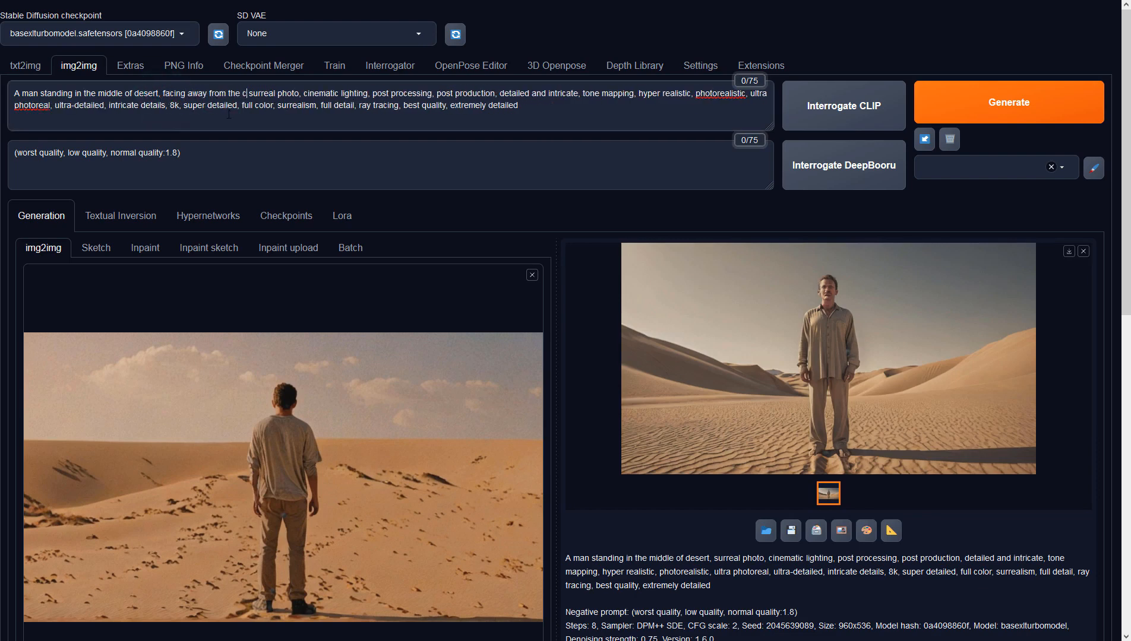
type(",")
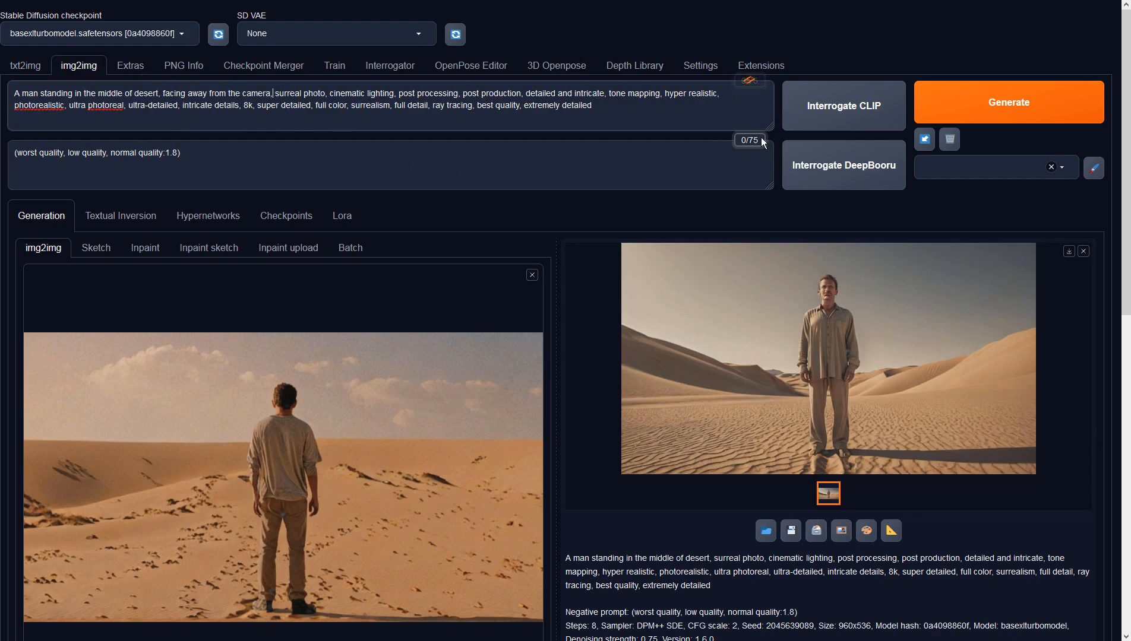
Generate the desert image with the extended prompt and load the result as the new img2img source
left_click(955, 116)
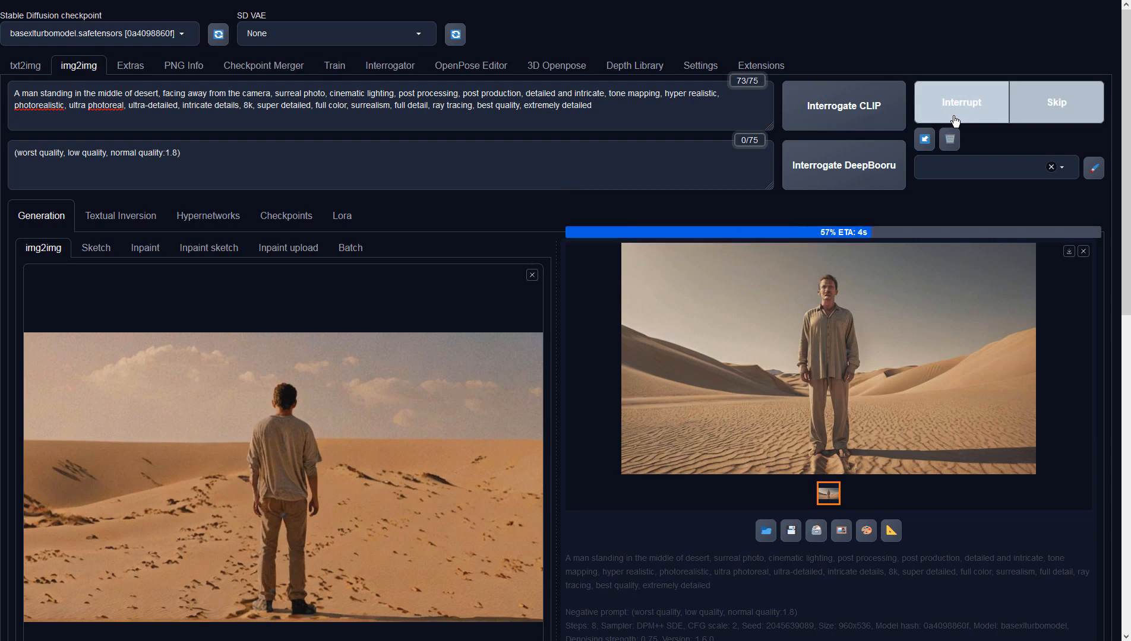
left_click(931, 275)
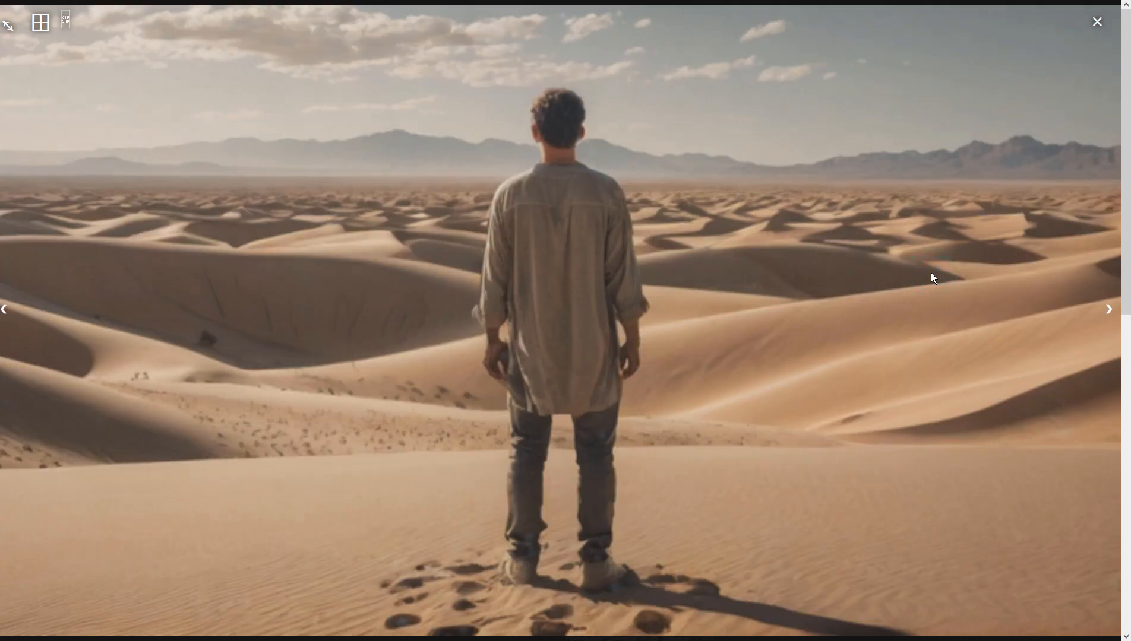
left_click(930, 273)
left_click(841, 530)
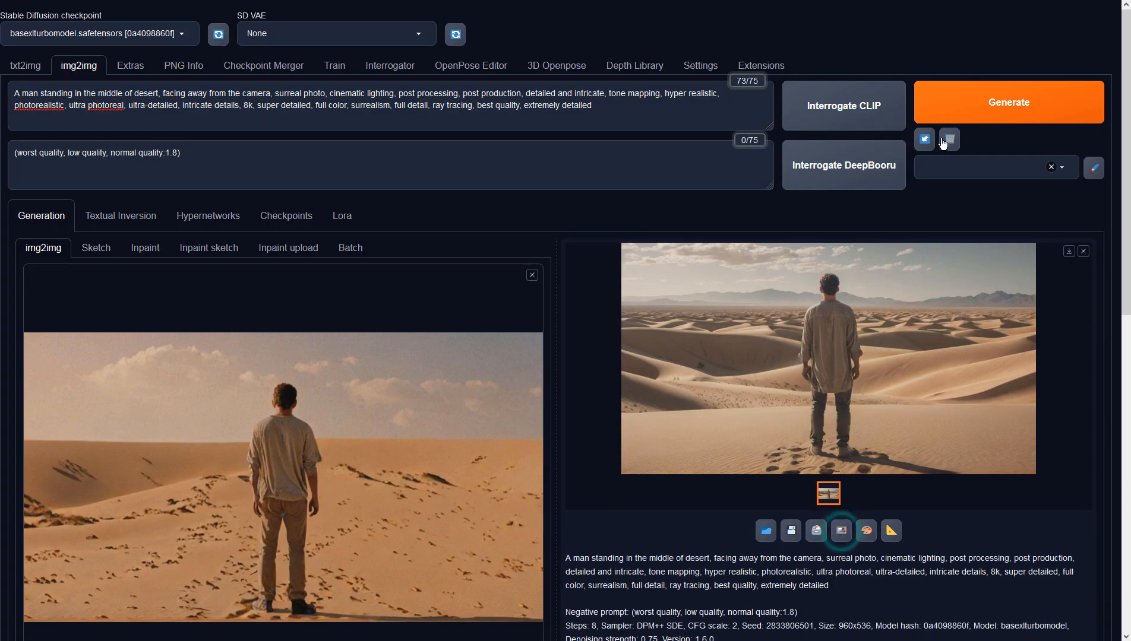
Generate two more variations from the new source image and inspect each one in the enlarged view
left_click(975, 120)
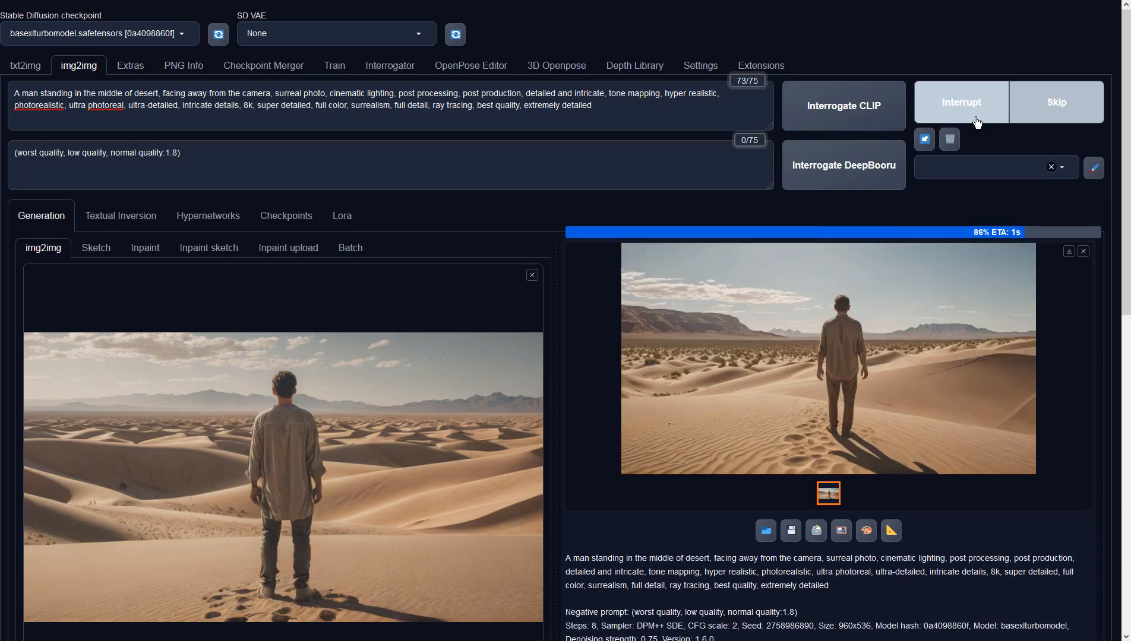
left_click(867, 298)
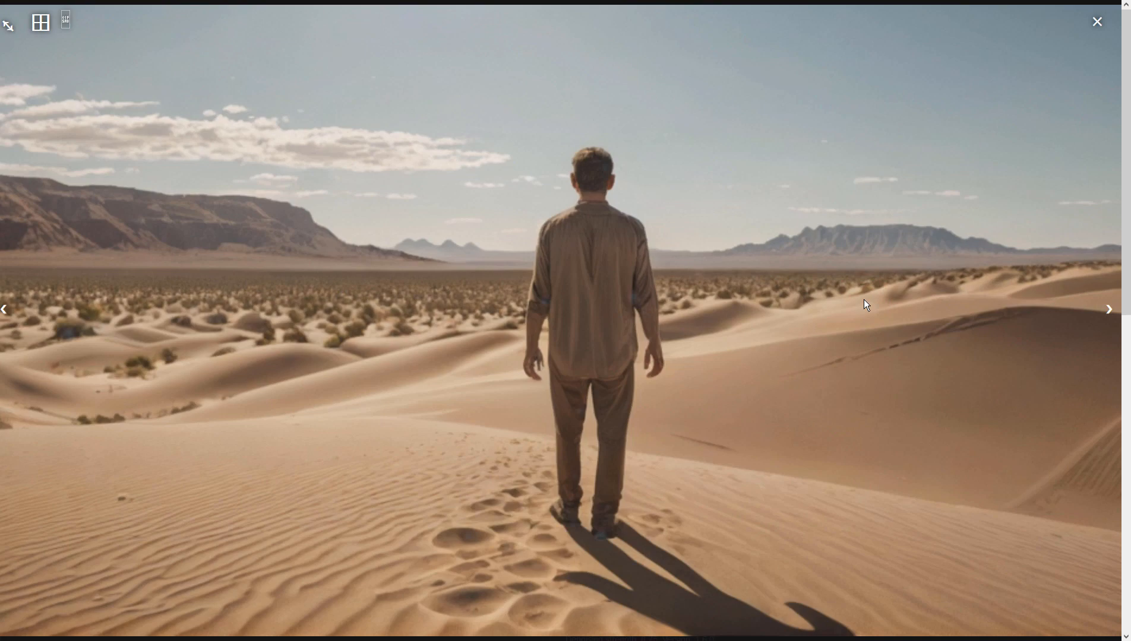
left_click(862, 300)
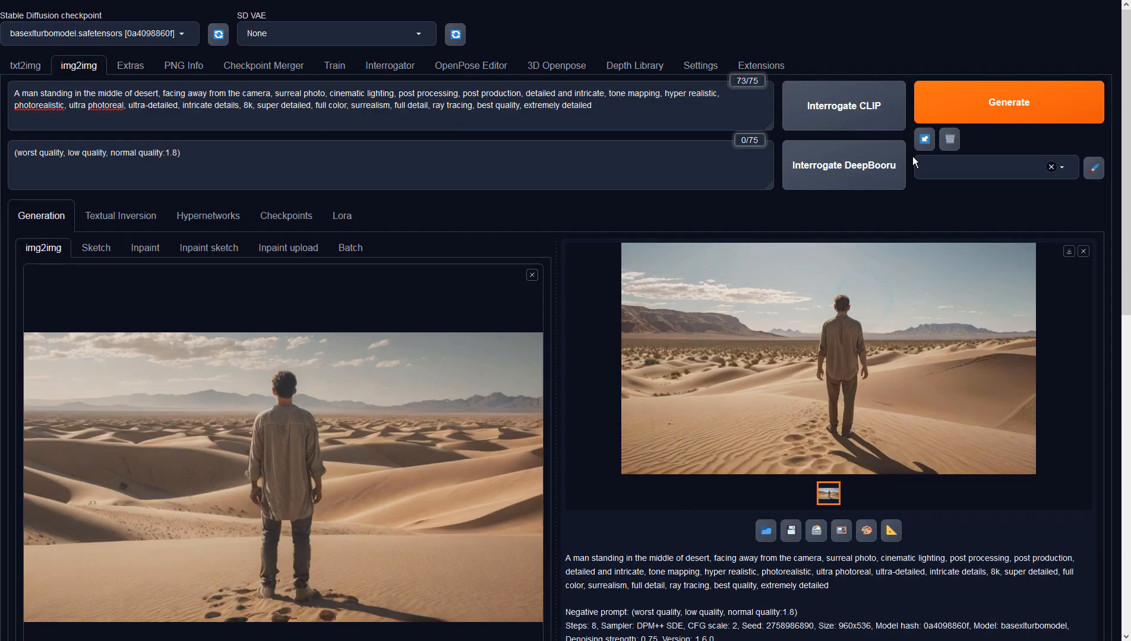
left_click(951, 106)
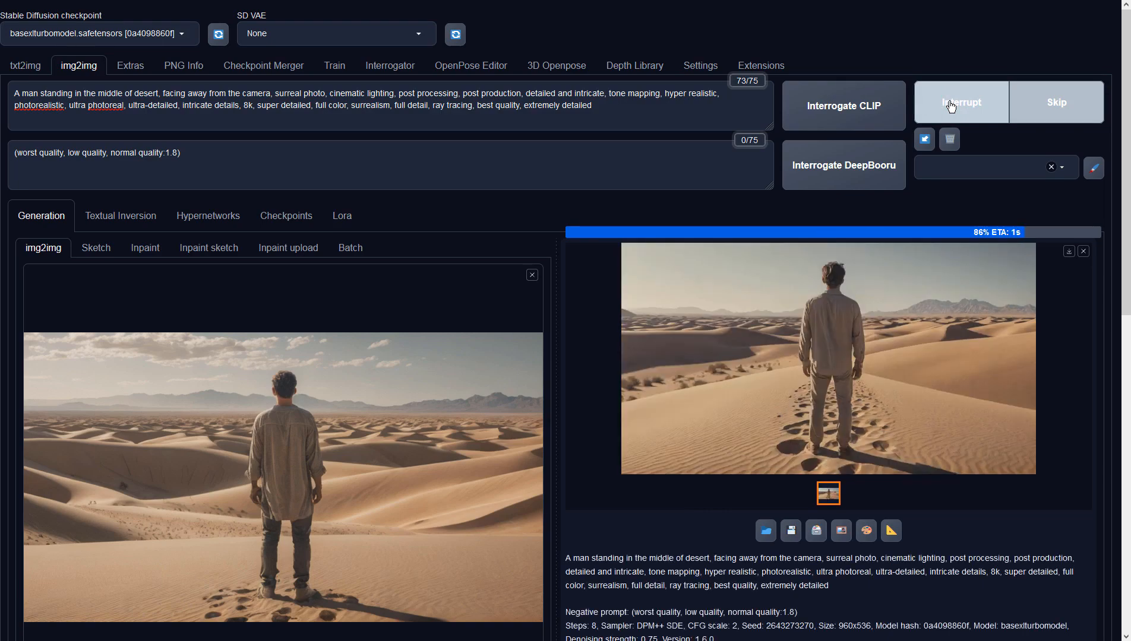
left_click(915, 271)
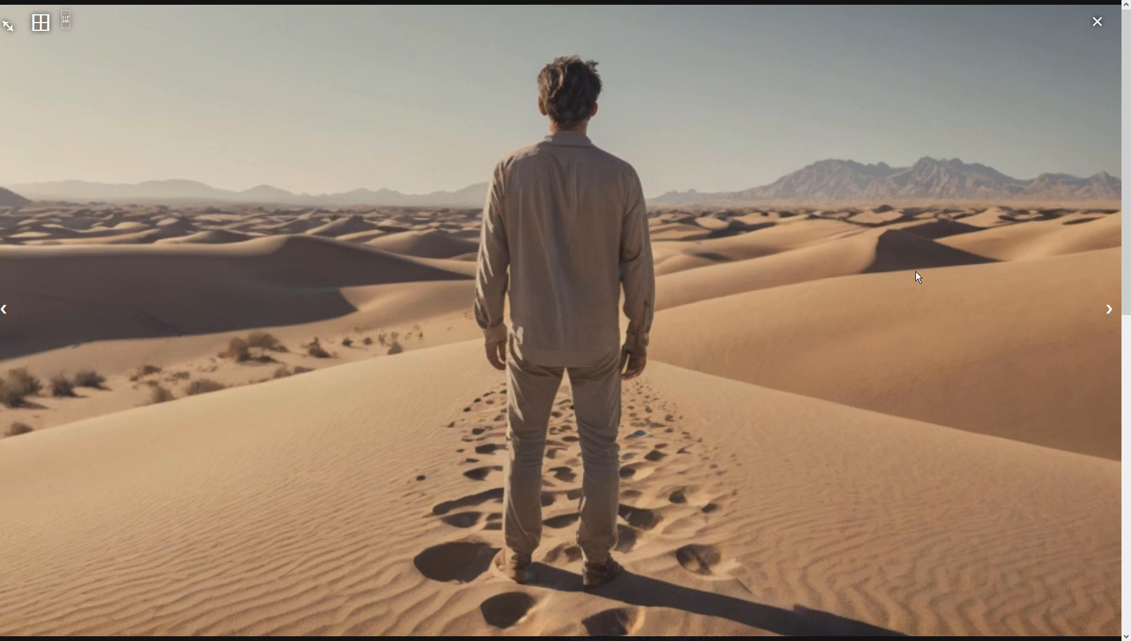
left_click(915, 271)
Set the denoising strength to 0.6, generate the image again and inspect the result in the enlarged view
scroll(433, 361, "down", 2)
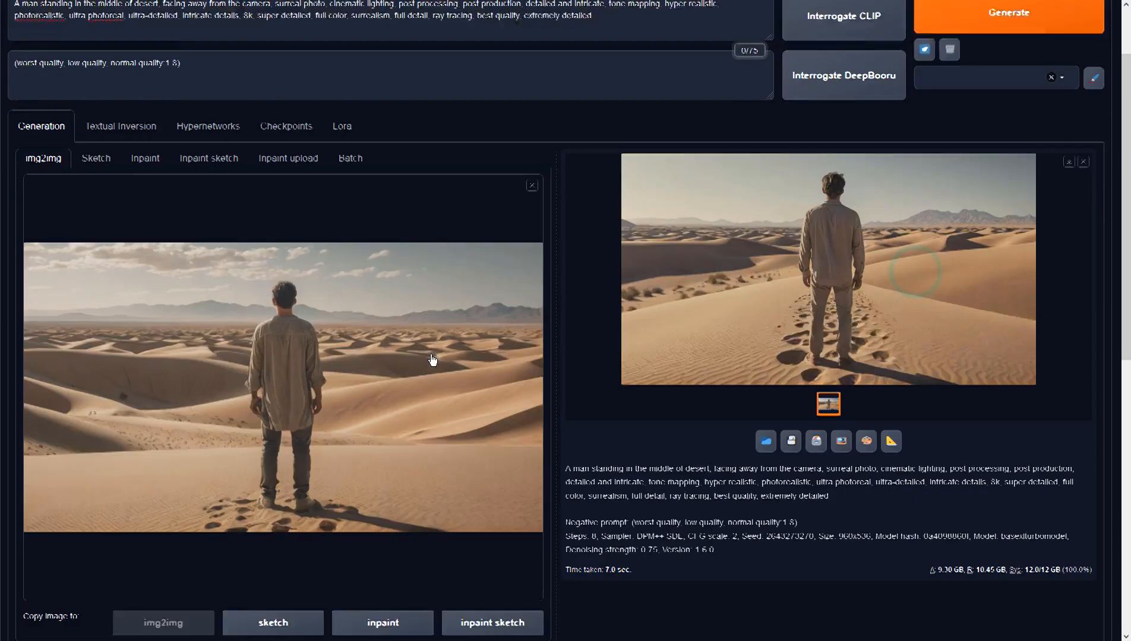
scroll(434, 360, "up", 3)
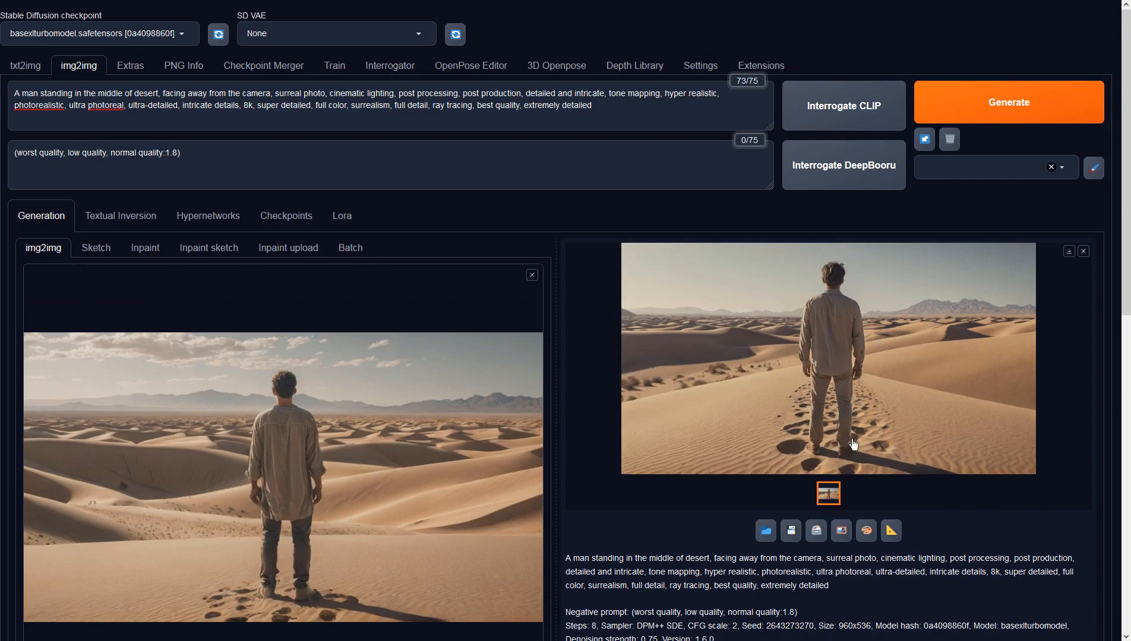
scroll(853, 444, "down", 9)
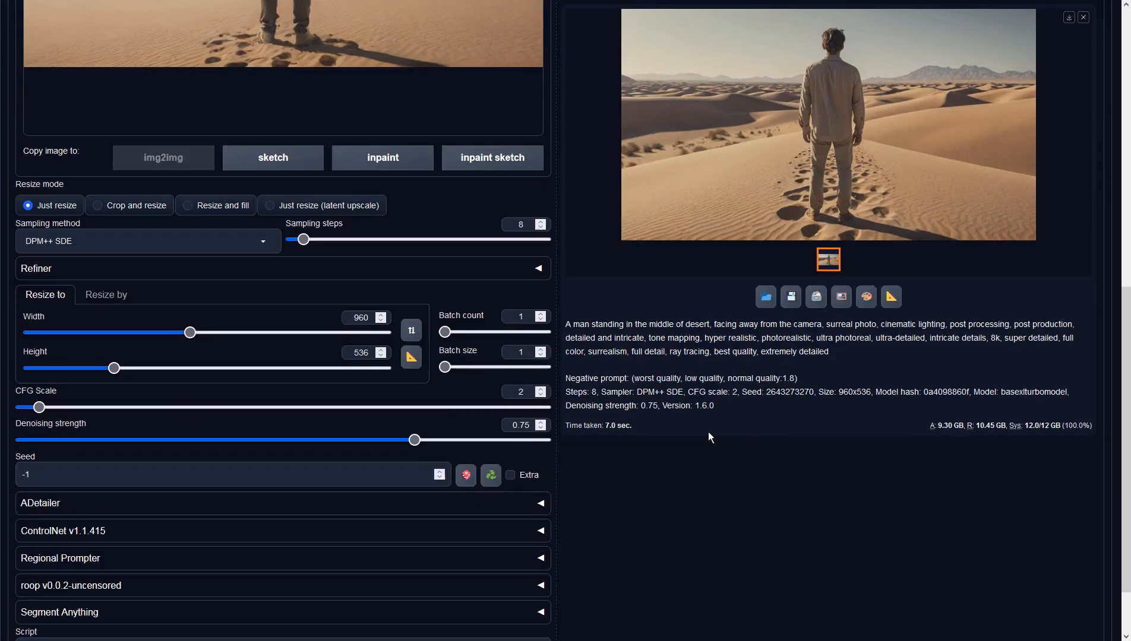
left_click_drag(409, 440, 338, 441)
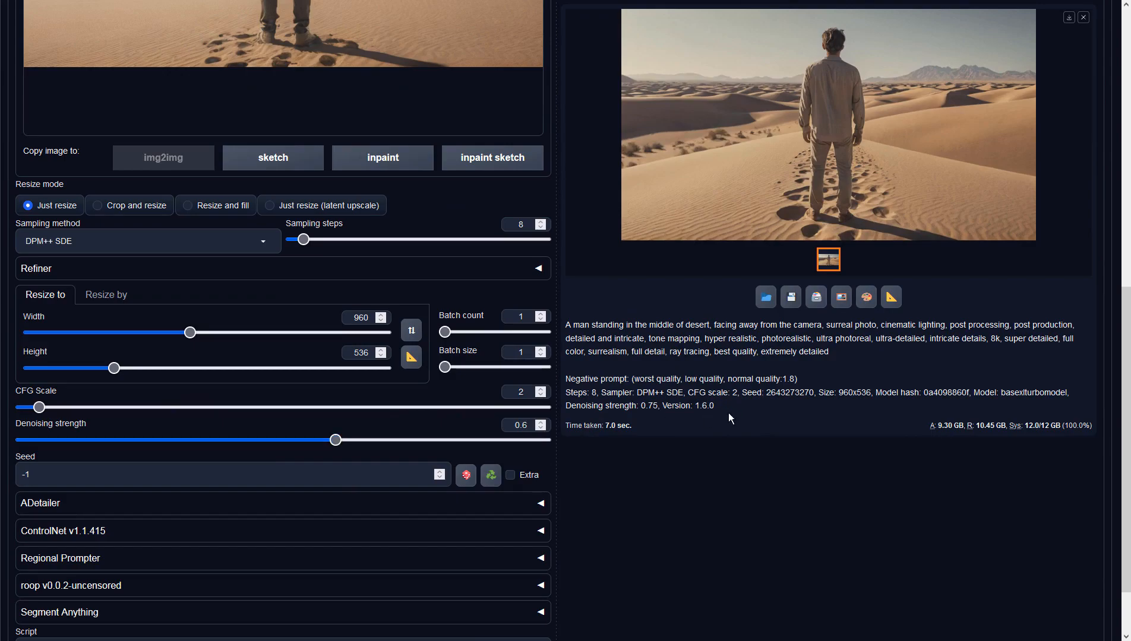
scroll(730, 412, "up", 9)
left_click(943, 107)
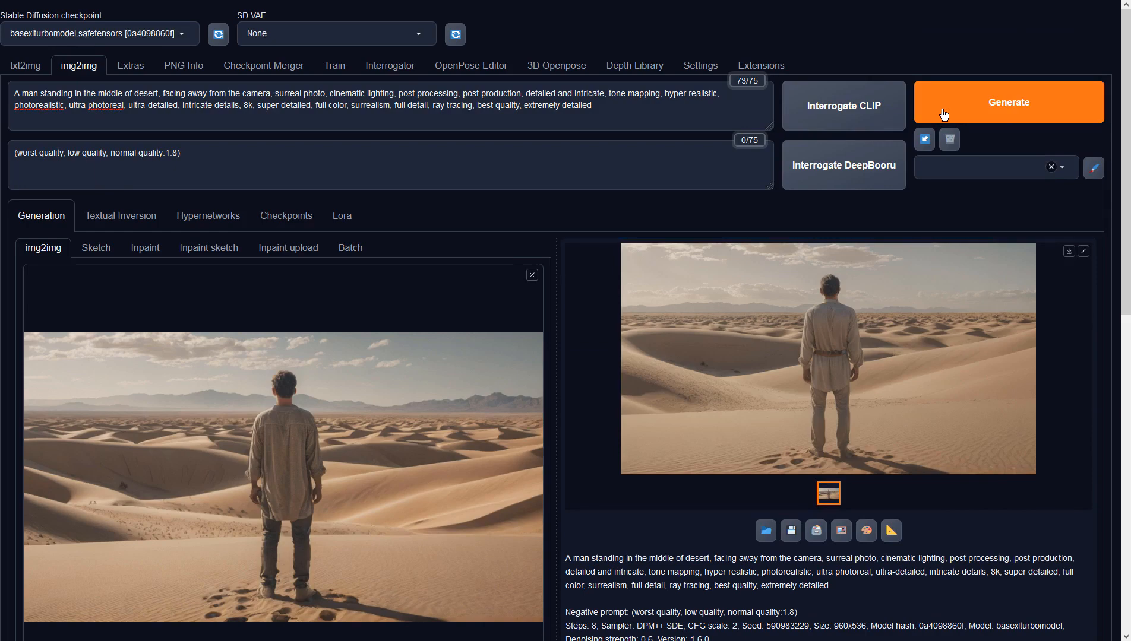
left_click(931, 279)
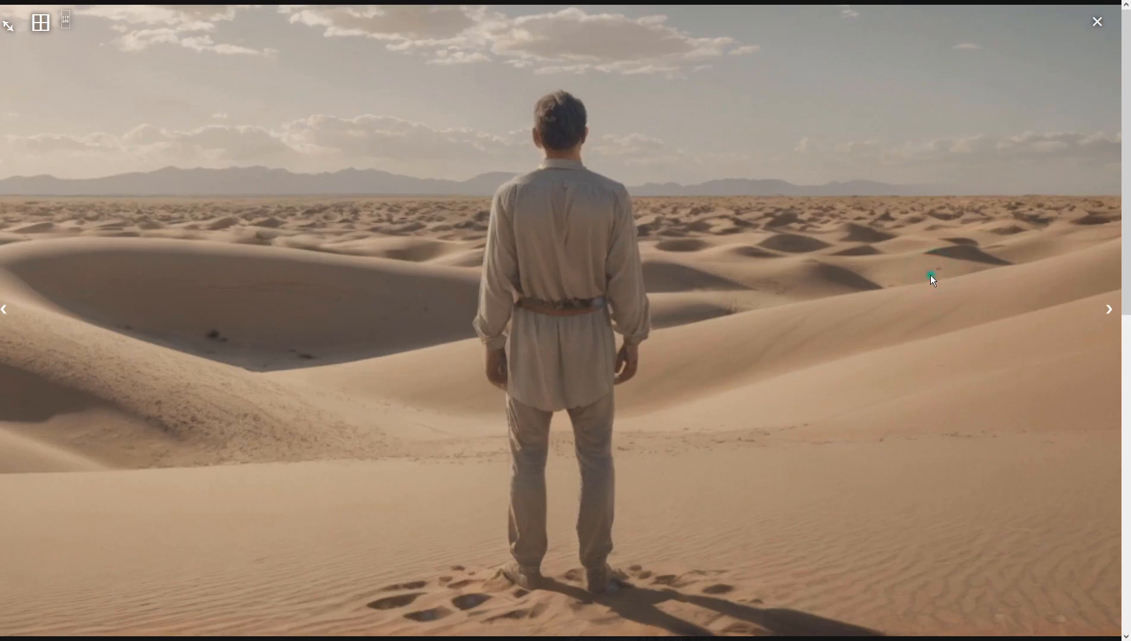
left_click(930, 278)
Generate three further variations at denoising strength 0.6 and inspect each one in the enlarged view
left_click(974, 114)
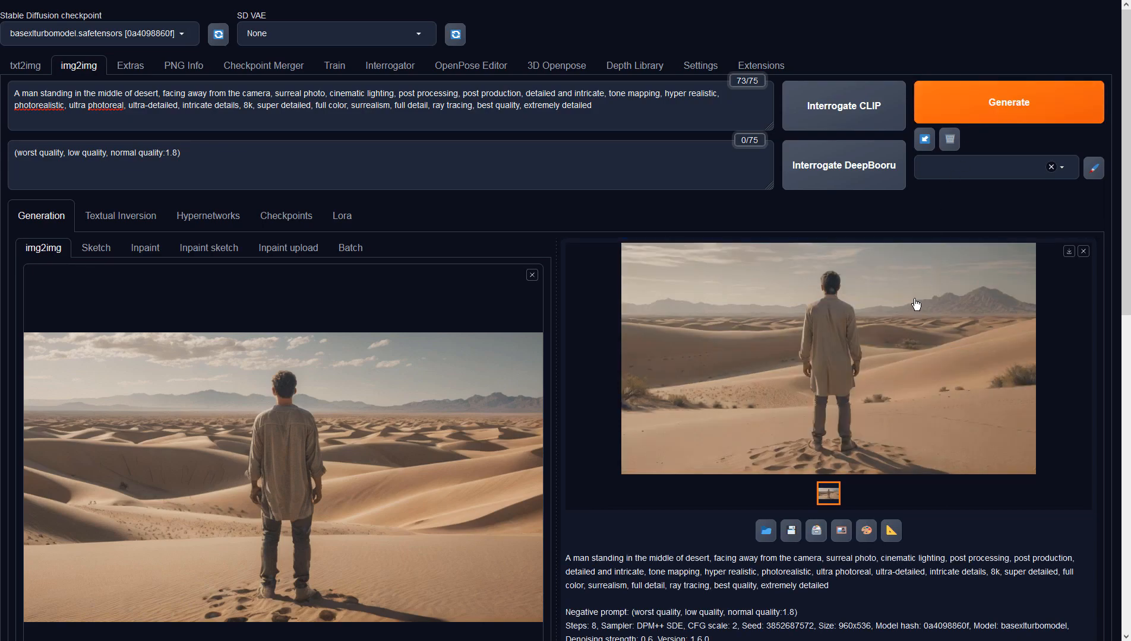
left_click(915, 303)
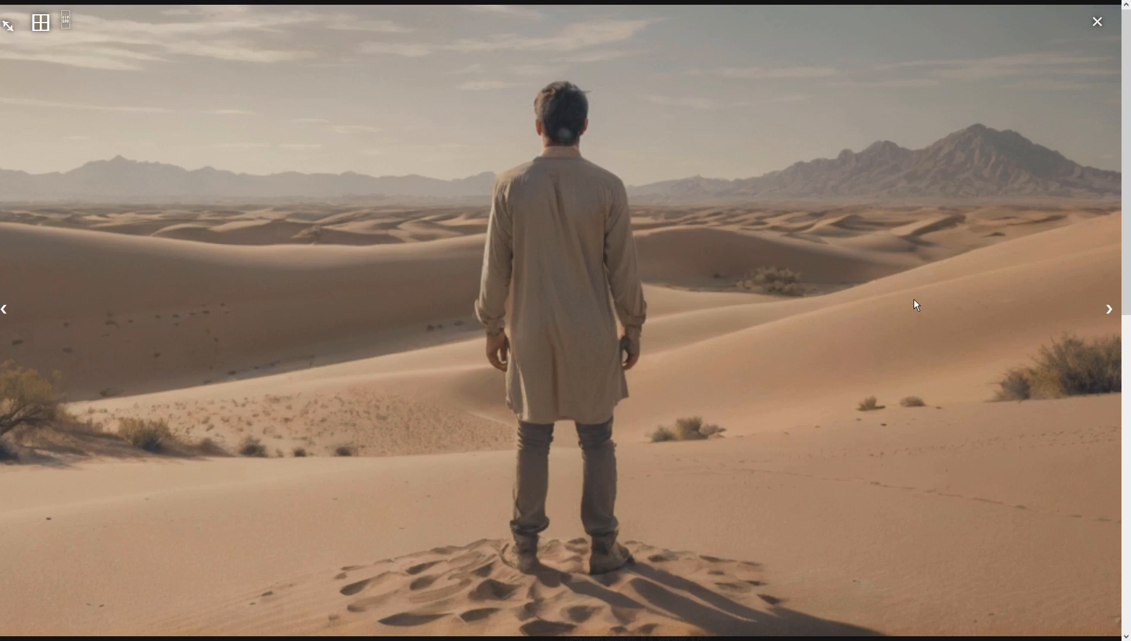
left_click(914, 300)
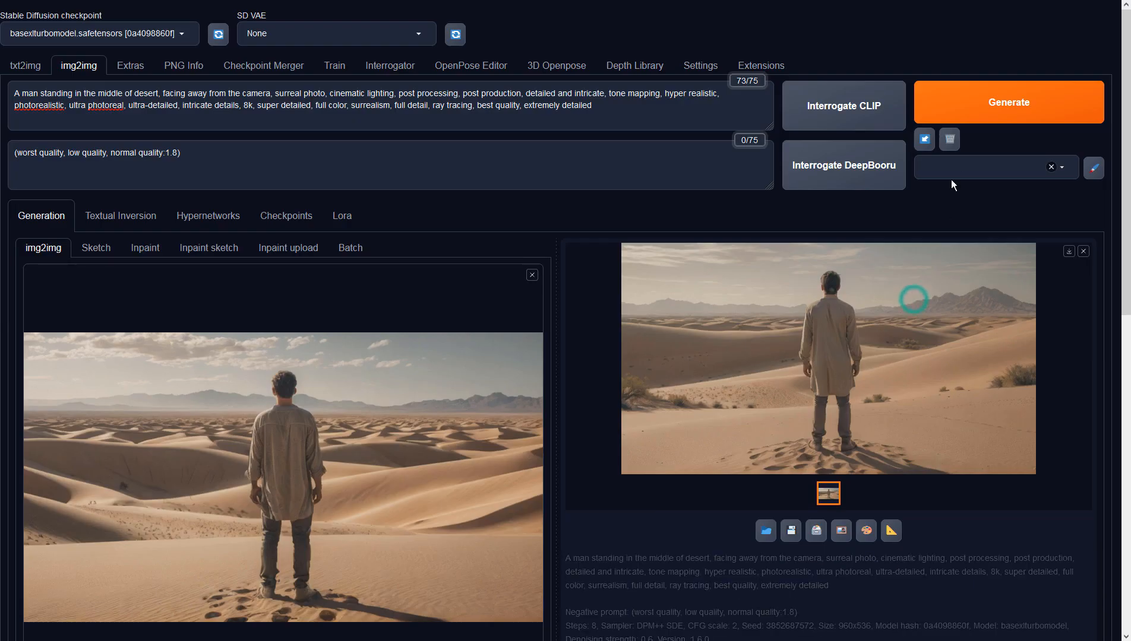
left_click(963, 105)
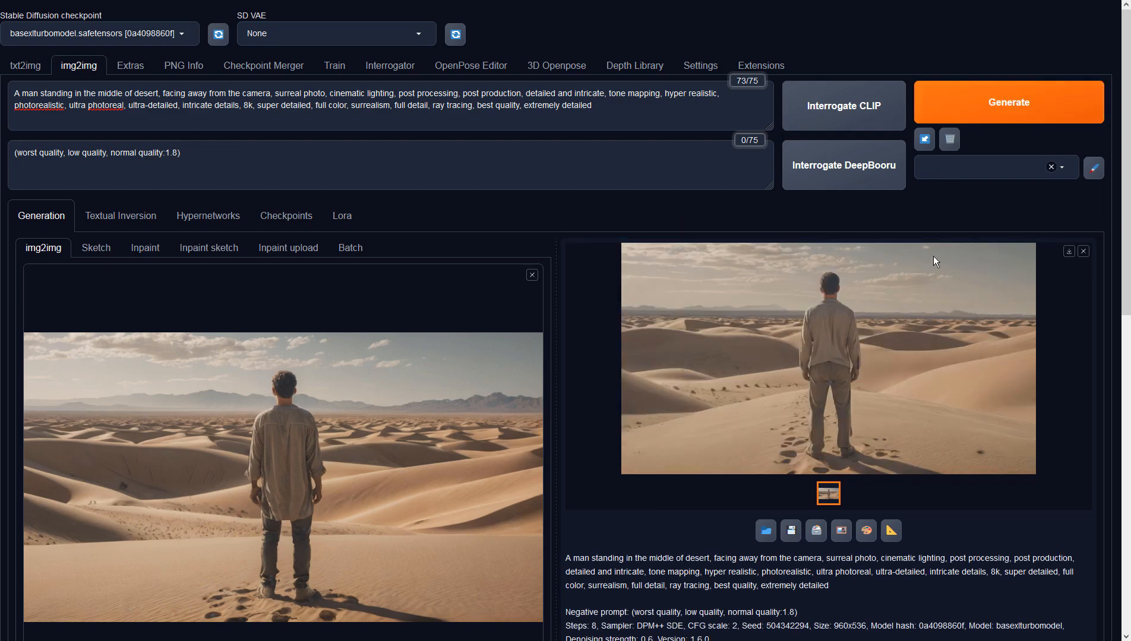
left_click(929, 285)
left_click(929, 284)
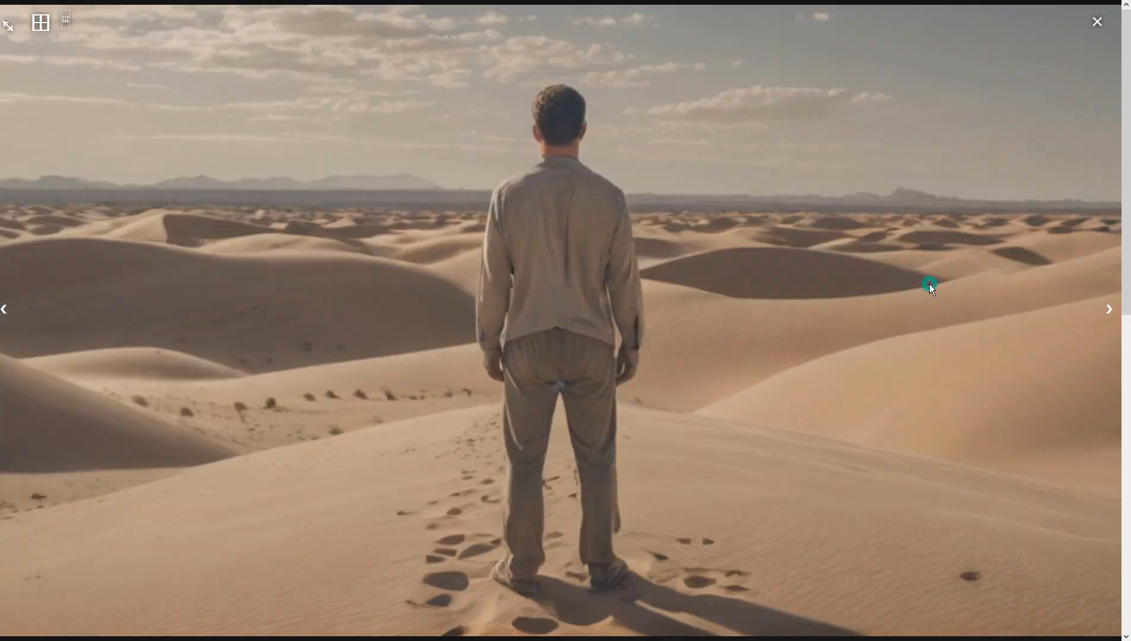
left_click(968, 102)
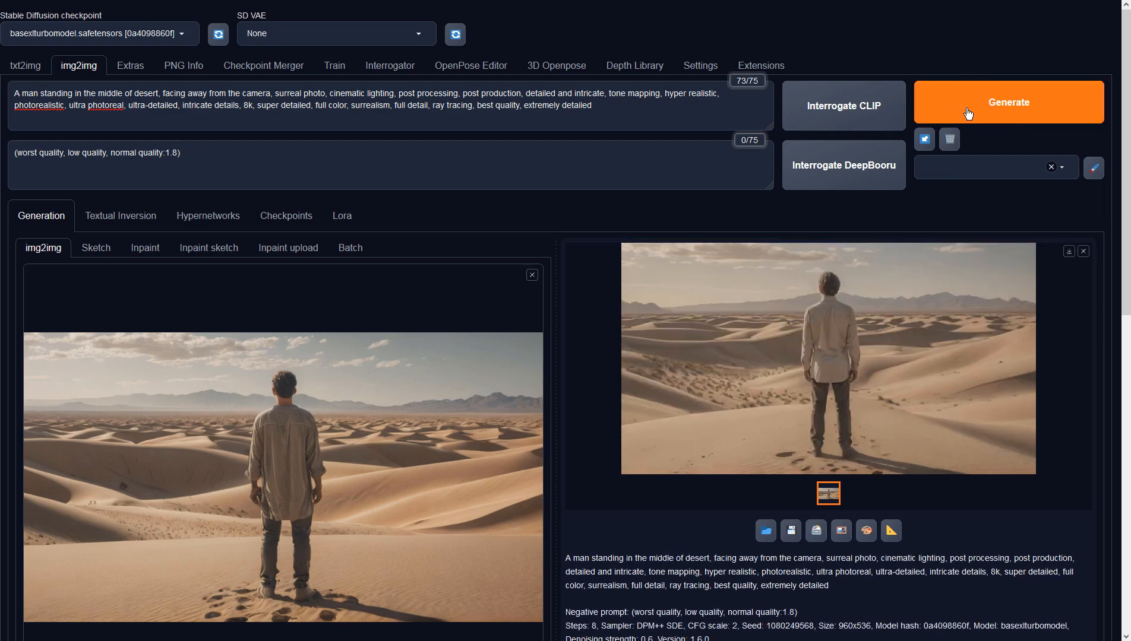
left_click(939, 304)
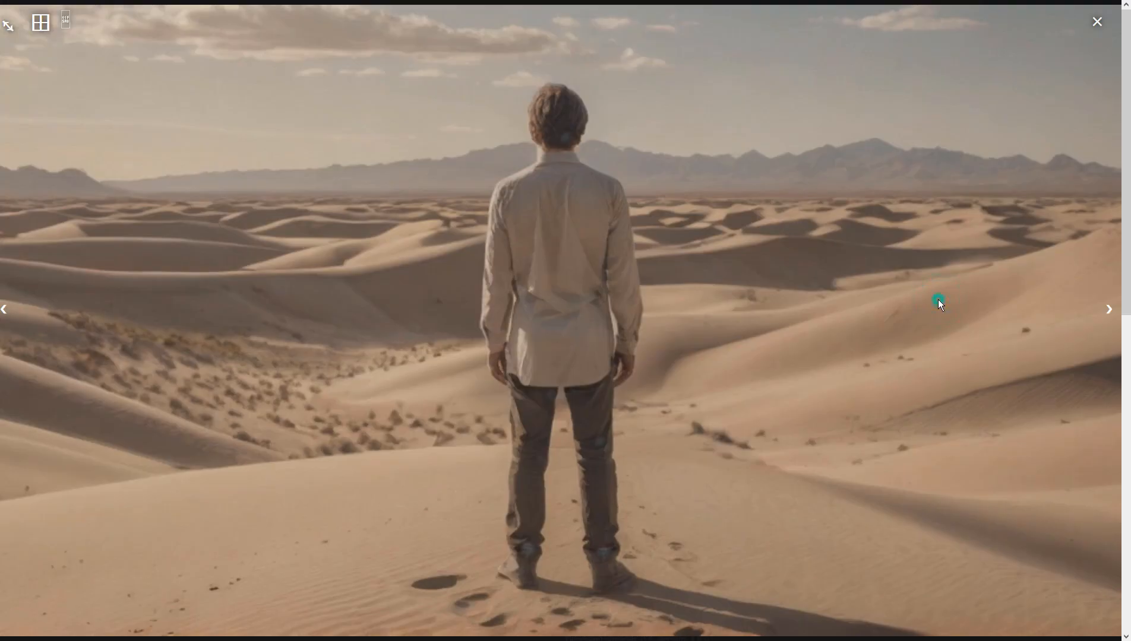
left_click(938, 300)
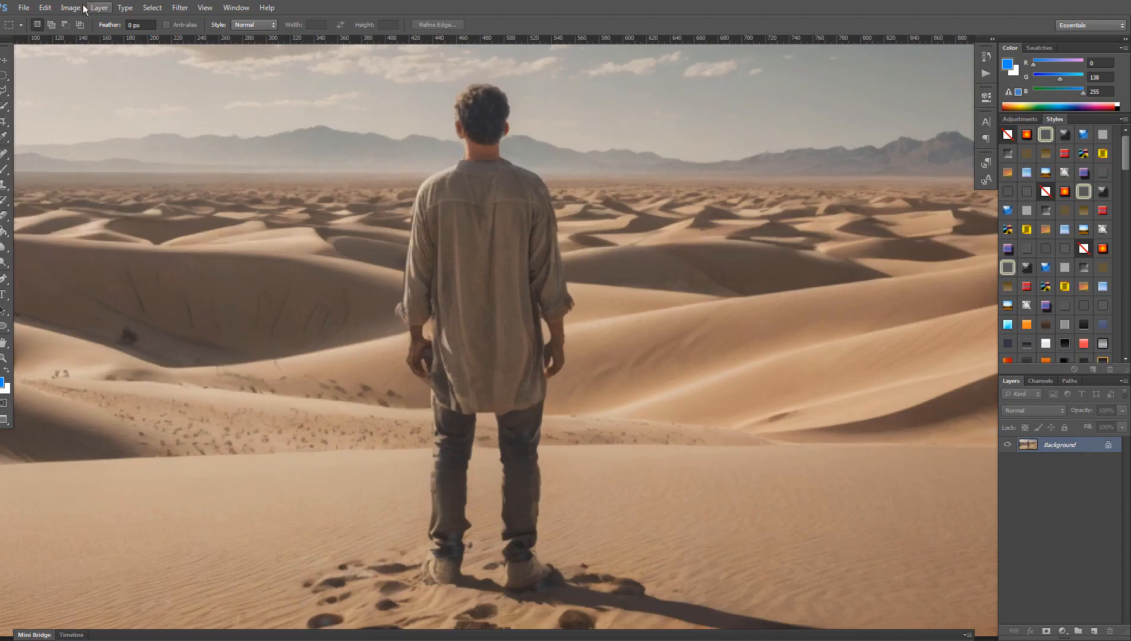
In Photoshop, apply Auto Contrast, Auto Tone and Auto Color to the opened desert image
left_click(70, 7)
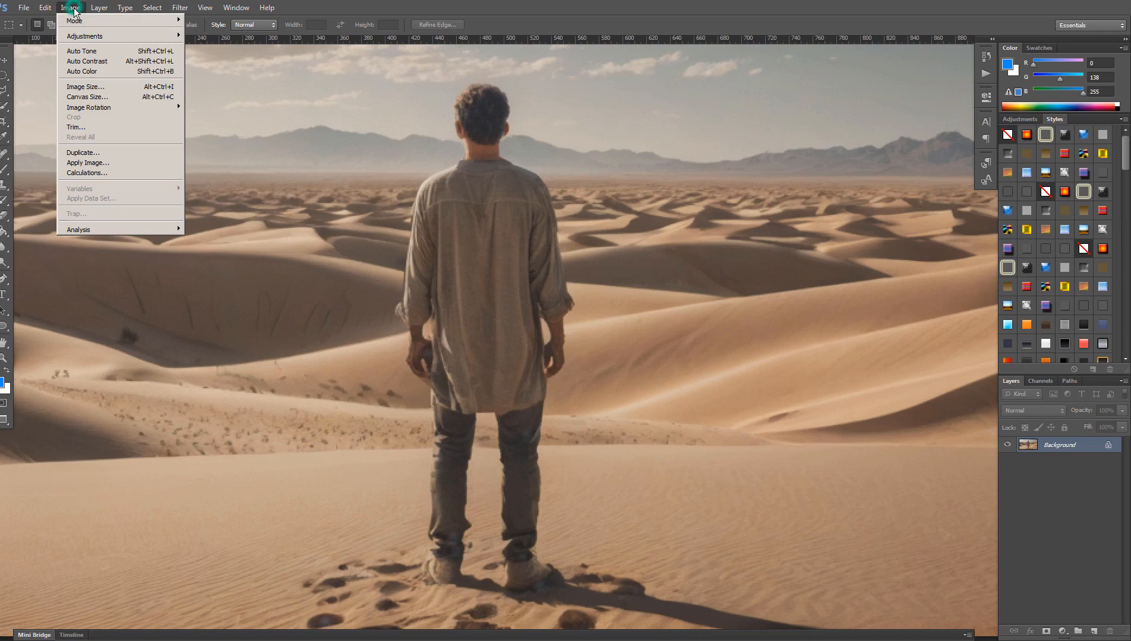
left_click(81, 62)
left_click(71, 7)
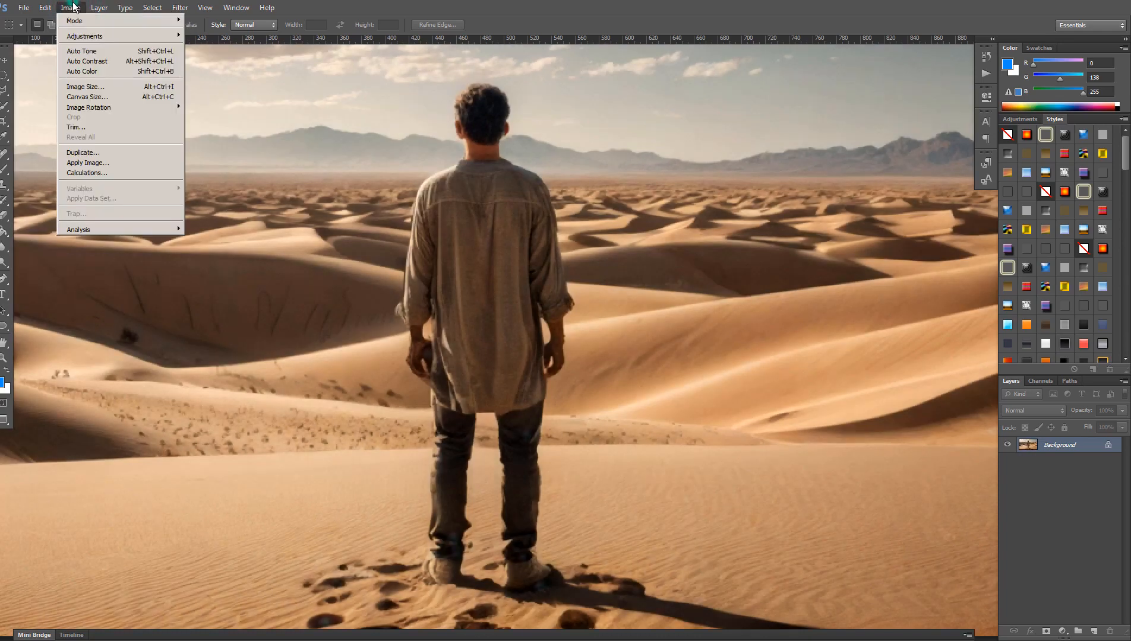
left_click(86, 53)
left_click(70, 7)
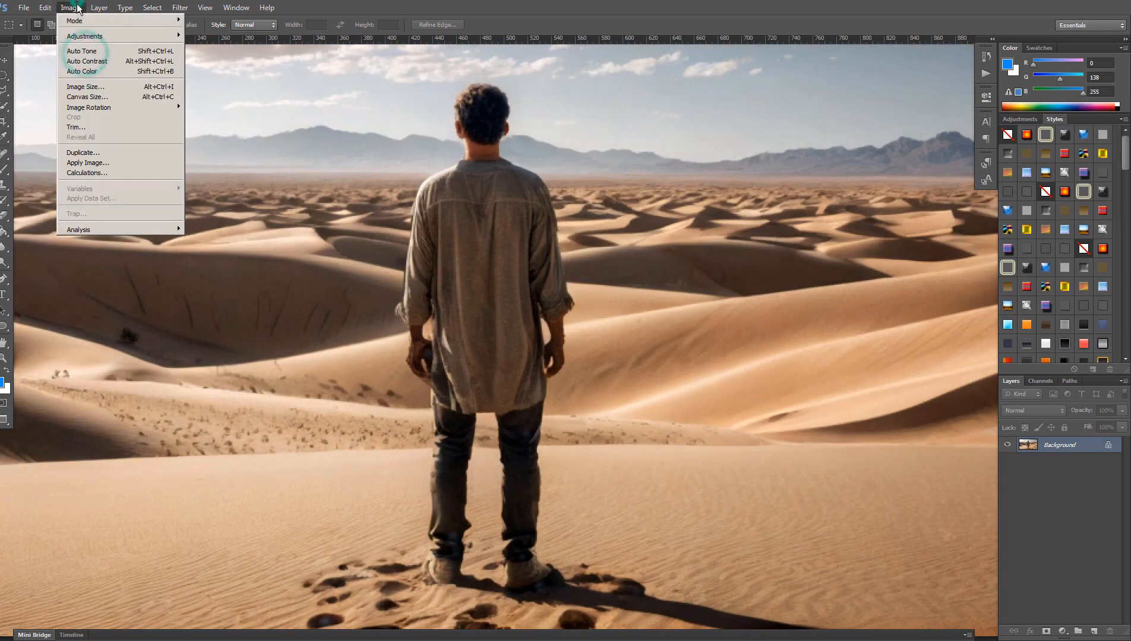
left_click(92, 71)
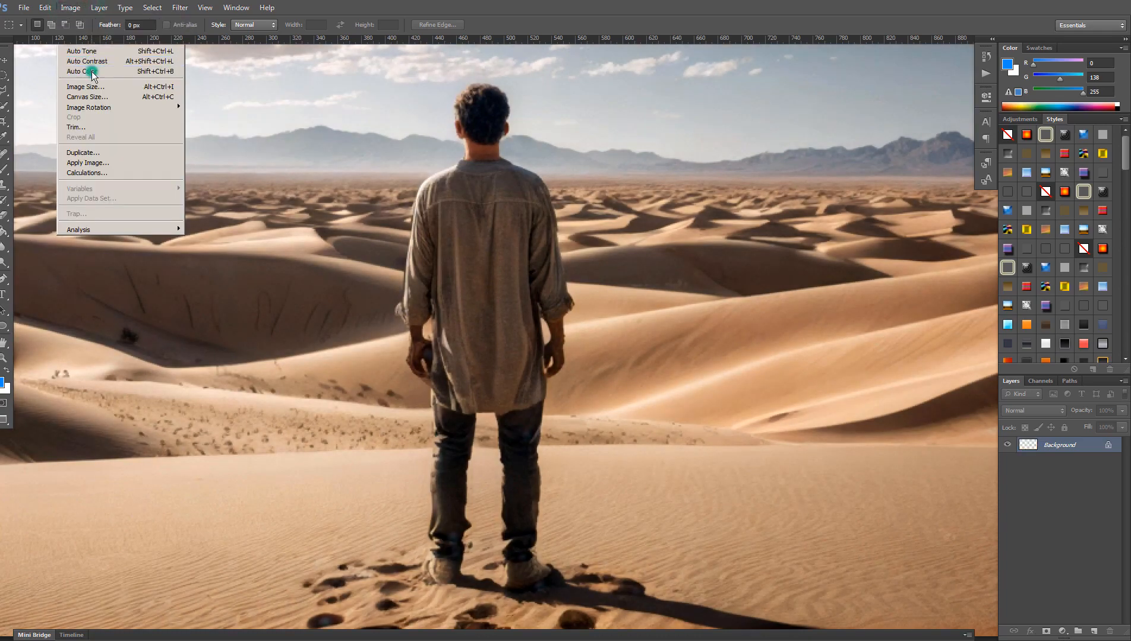
Apply a Vibrance adjustment to the desert image with vibrance +100 and saturation +30
left_click(70, 7)
mouse_move(119, 36)
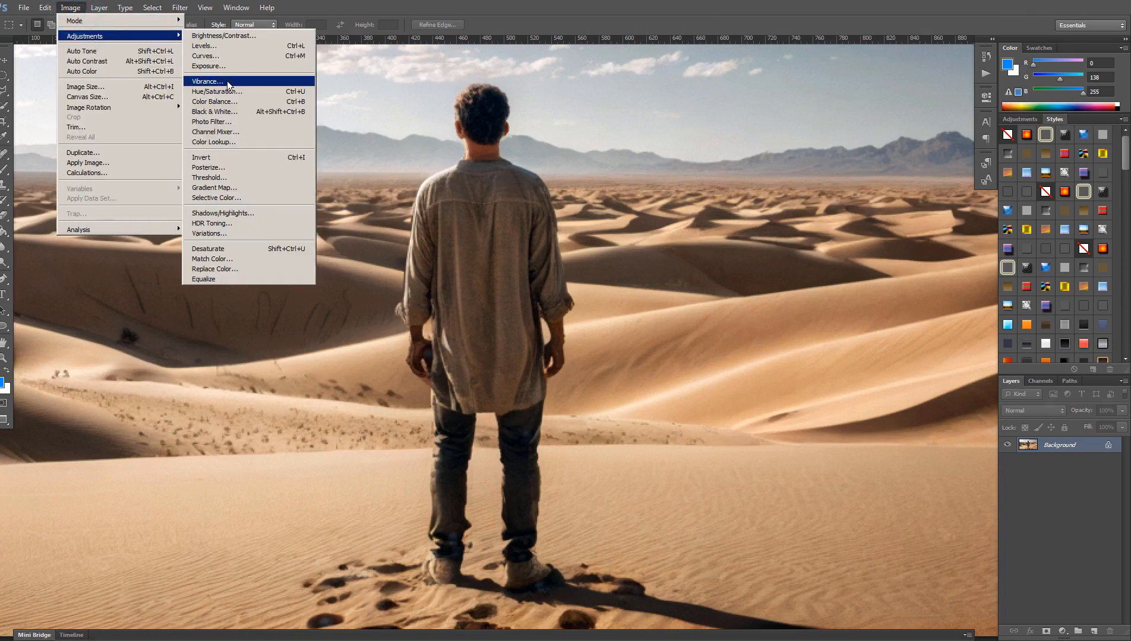
left_click(226, 81)
left_click_drag(854, 297, 913, 297)
left_click_drag(852, 330, 881, 331)
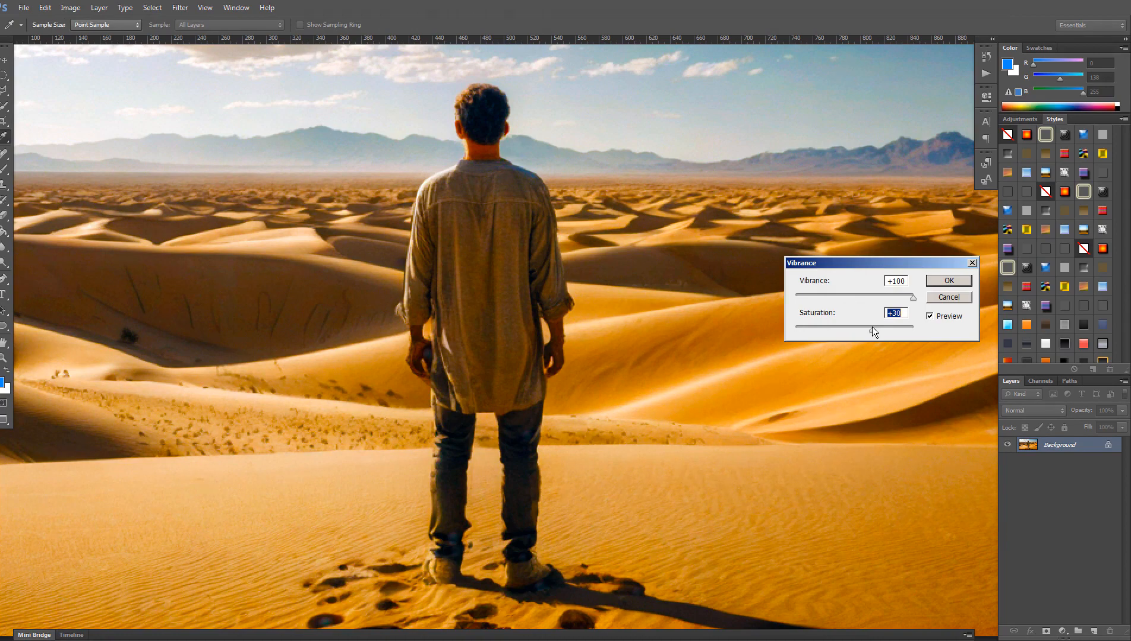
left_click(949, 280)
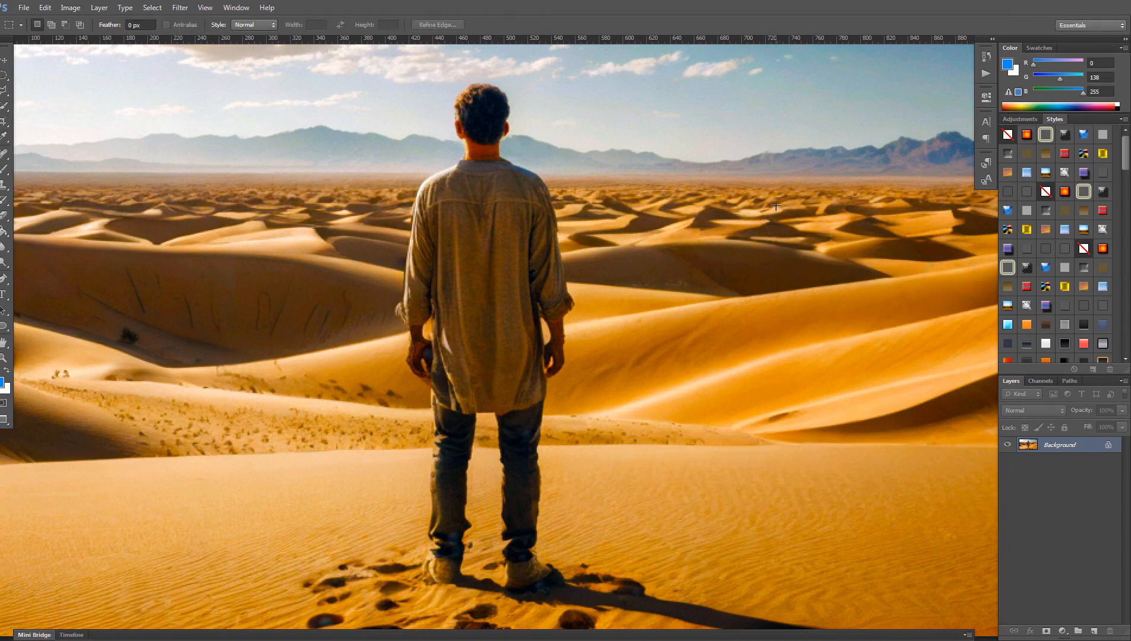
Compare the original image with the Vibrance-adjusted version using the history states, ending on the adjusted one
left_click(986, 56)
left_click(924, 76)
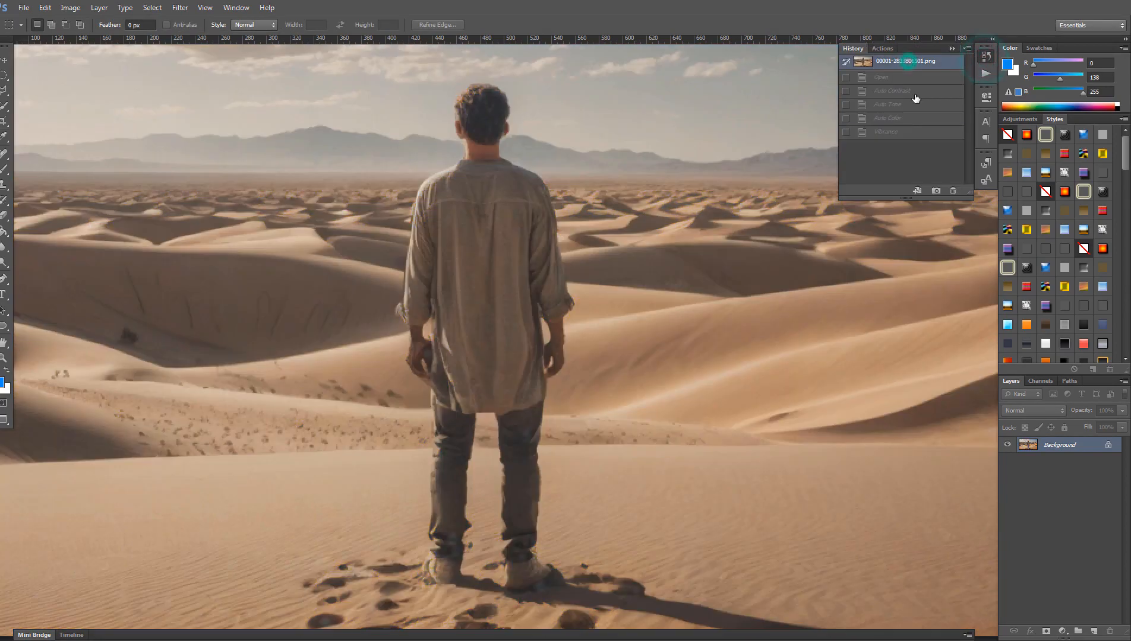
left_click(895, 133)
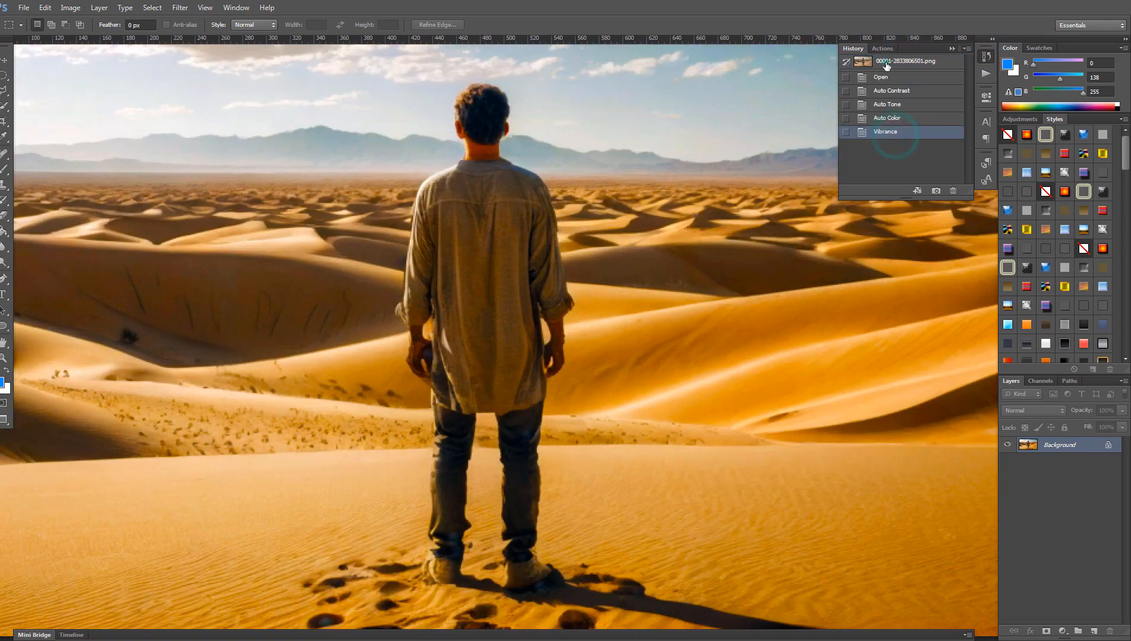
Compare the unedited image with the Vibrance-adjusted version again, both close up and with the whole picture in view
left_click(885, 62)
left_click(885, 134)
scroll(739, 190, "down", 1)
left_click_drag(738, 190, 633, 182)
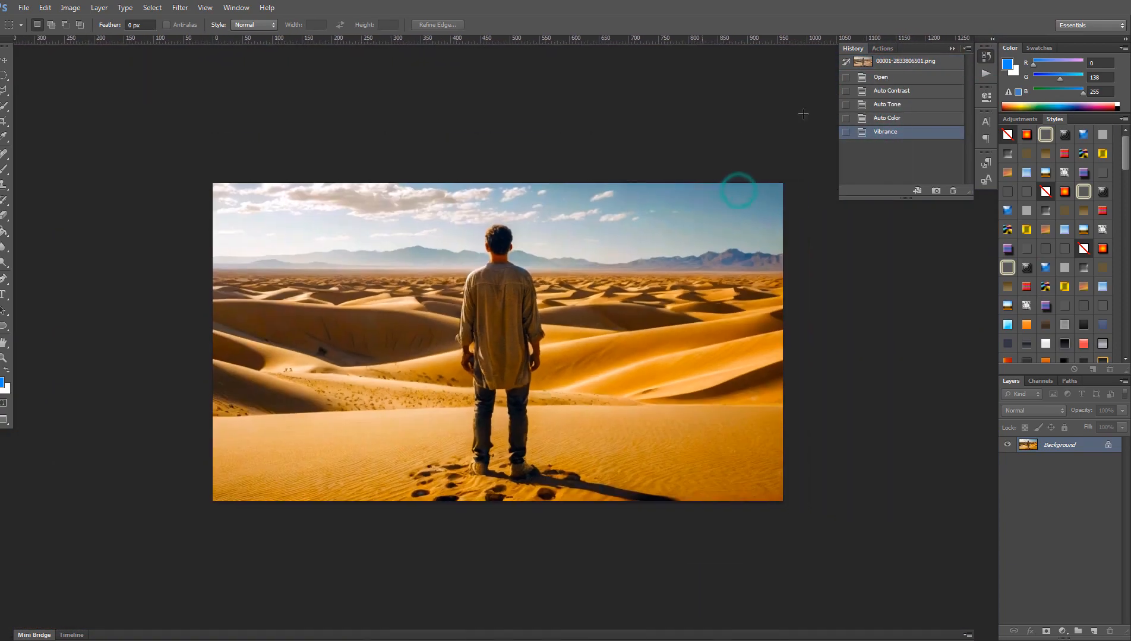
left_click(919, 61)
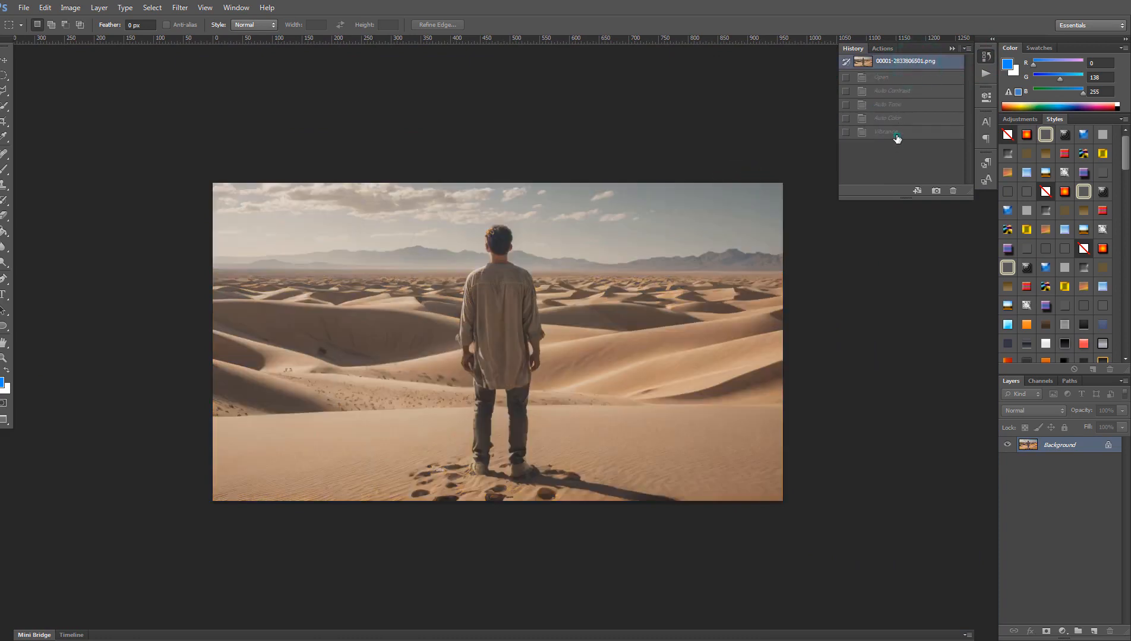
left_click(896, 134)
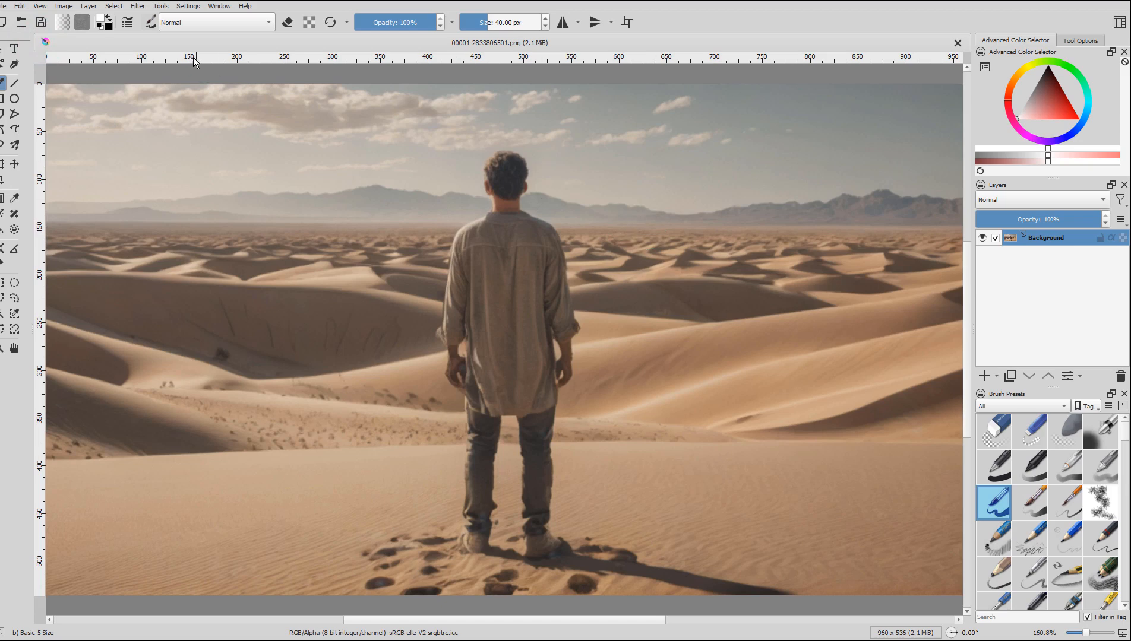
Switch to Krita, try Auto Contrast on the desert image and undo it
left_click(64, 6)
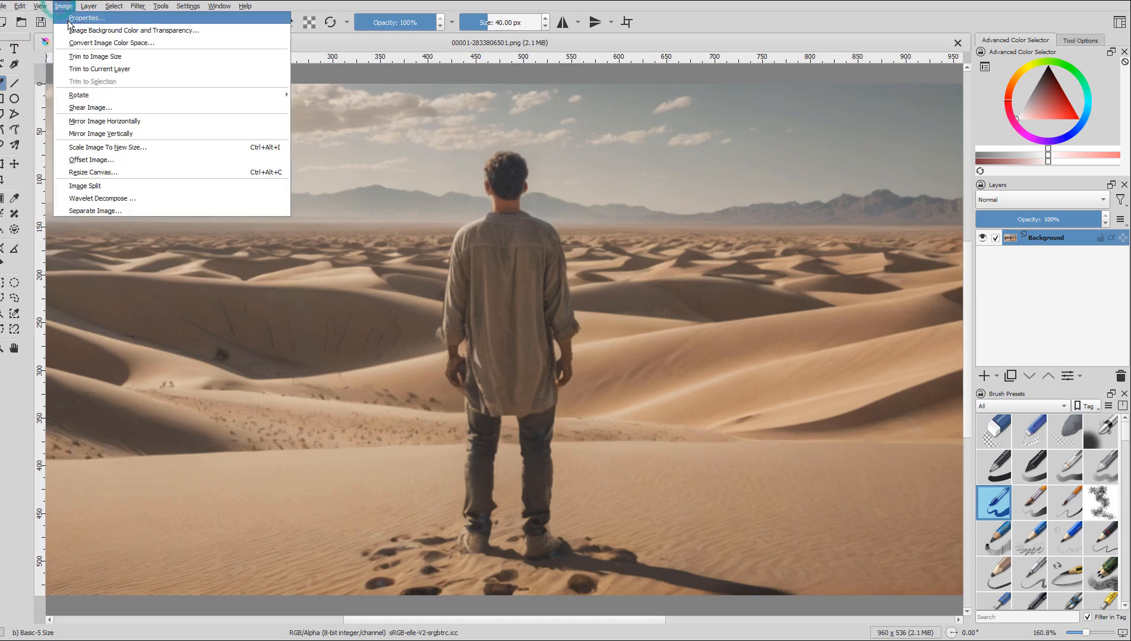
mouse_move(113, 7)
mouse_move(173, 45)
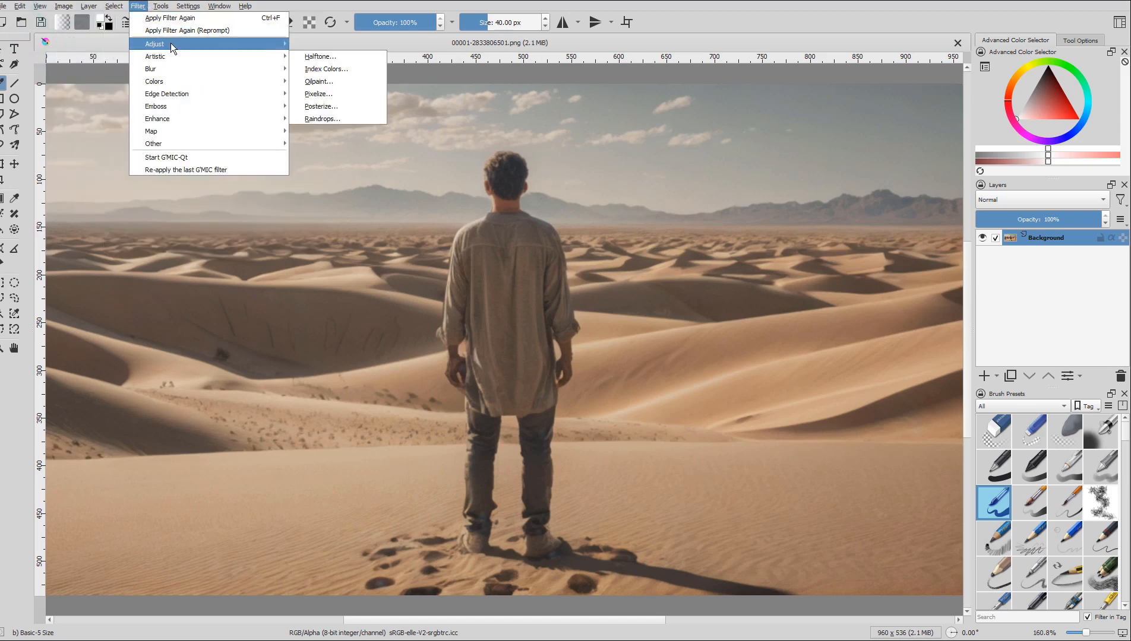
left_click(327, 56)
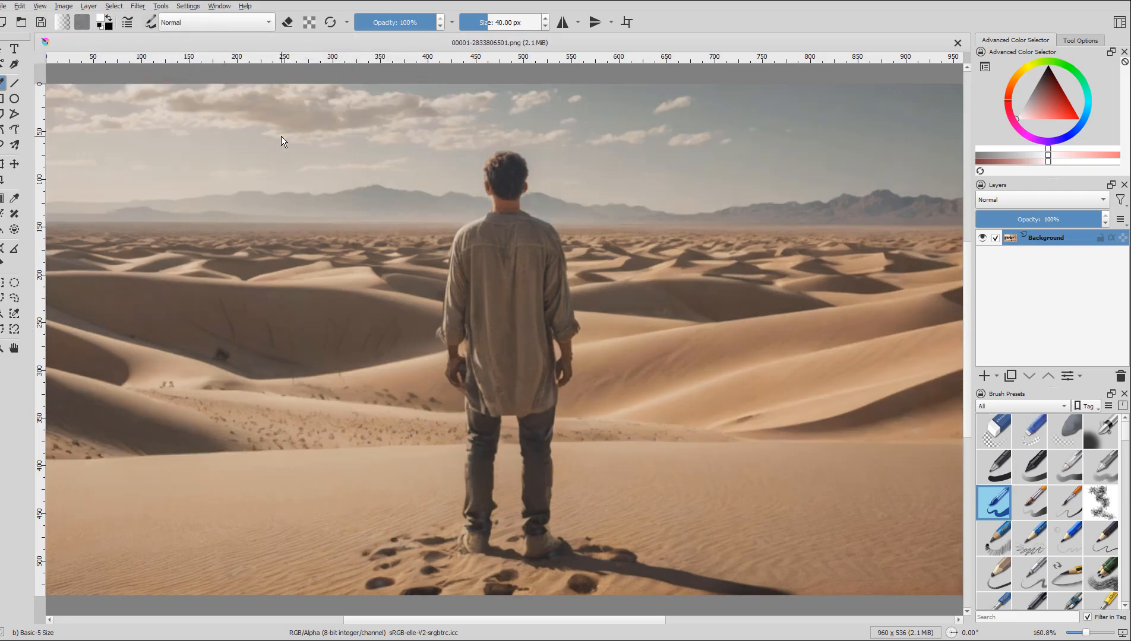
key("ctrl+z")
Apply a cross-channel color adjustment to the Saturation channel driven by Lightness, raising the curve's dark end to output 36
left_click(136, 7)
mouse_move(178, 44)
left_click(394, 93)
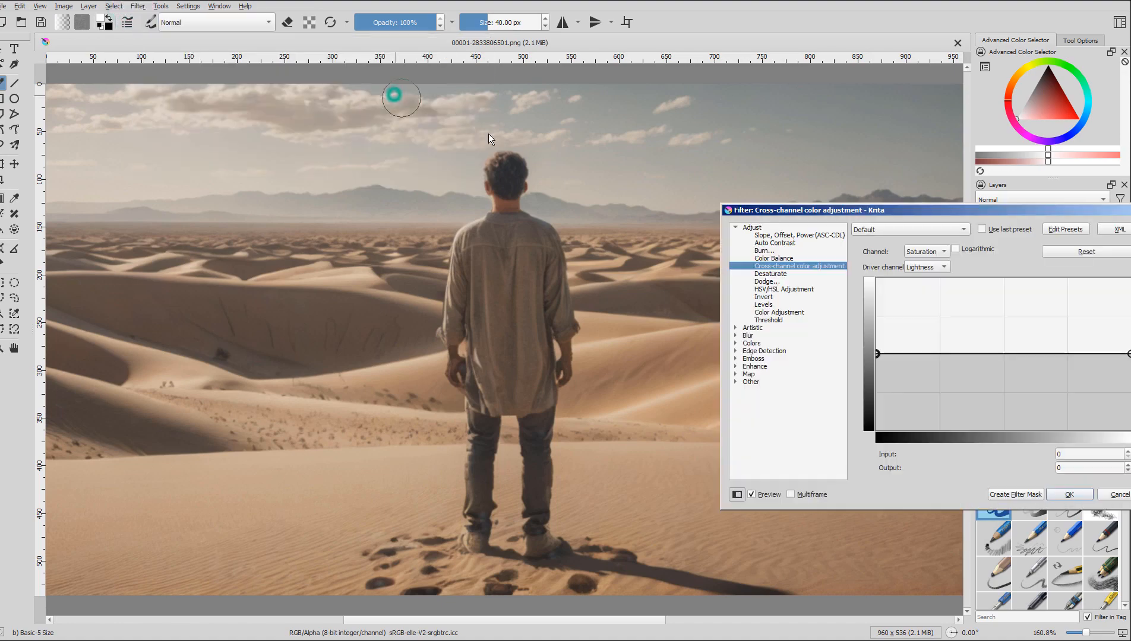
left_click_drag(877, 354, 877, 319)
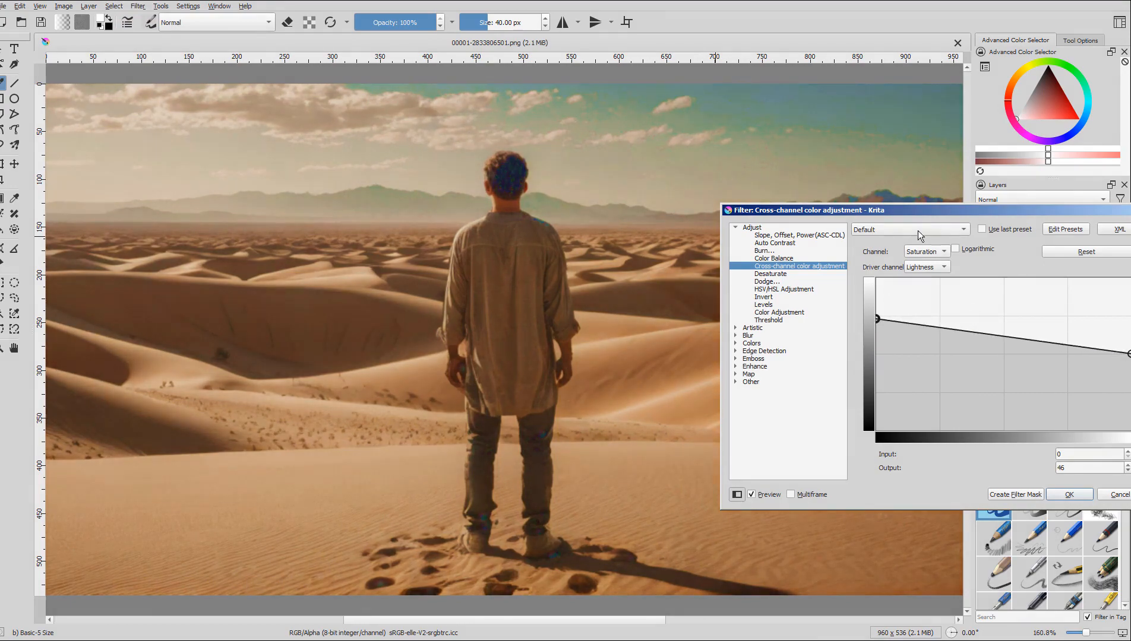
left_click_drag(935, 212, 638, 401)
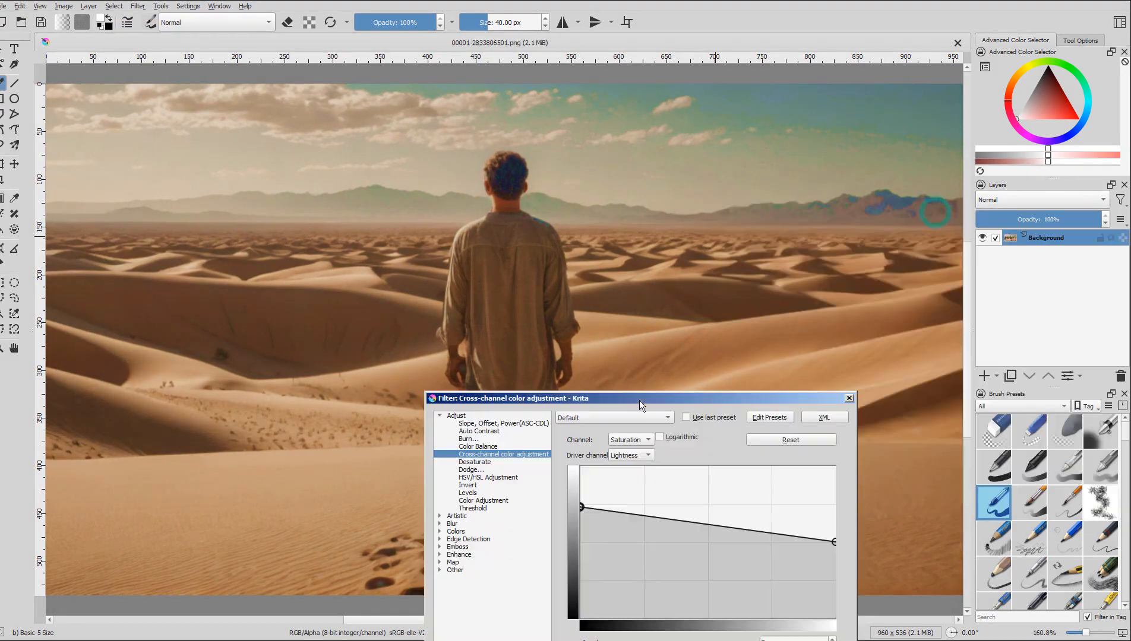
left_click(834, 540)
left_click_drag(834, 541, 834, 542)
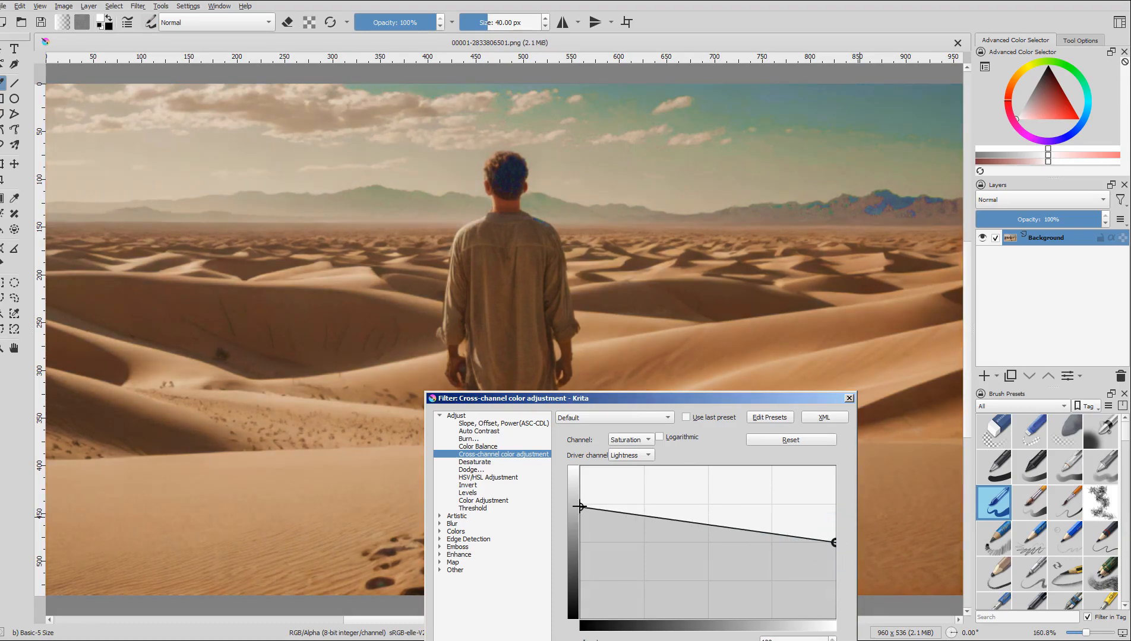
mouse_move(580, 506)
left_mouse_down()
mouse_move(578, 536)
mouse_move(574, 513)
left_mouse_up()
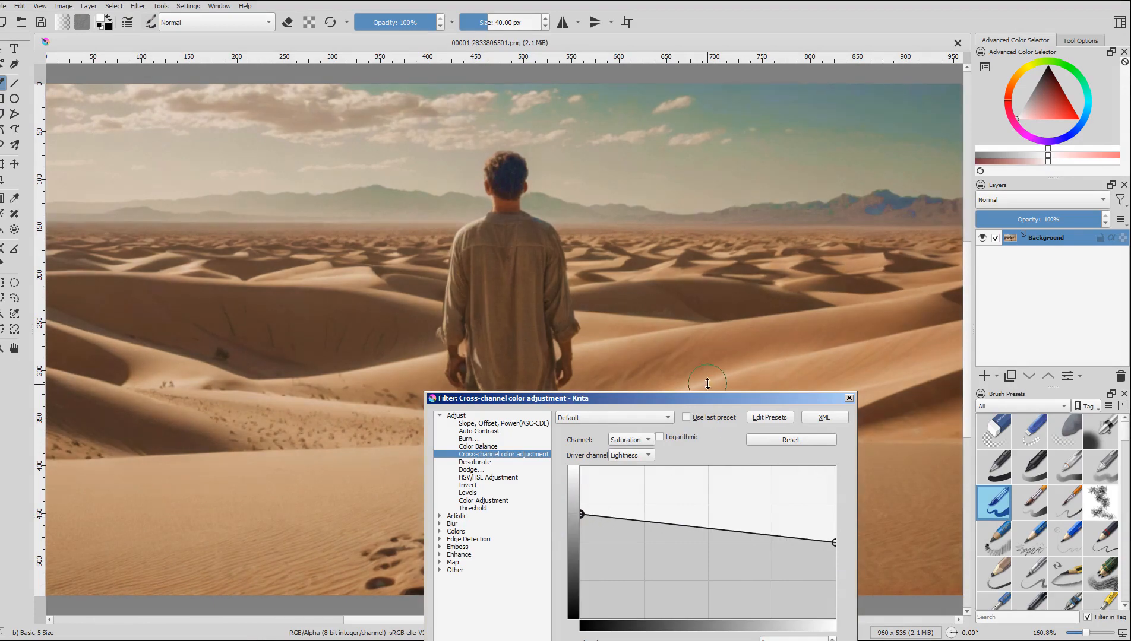
left_click_drag(699, 398, 859, 168)
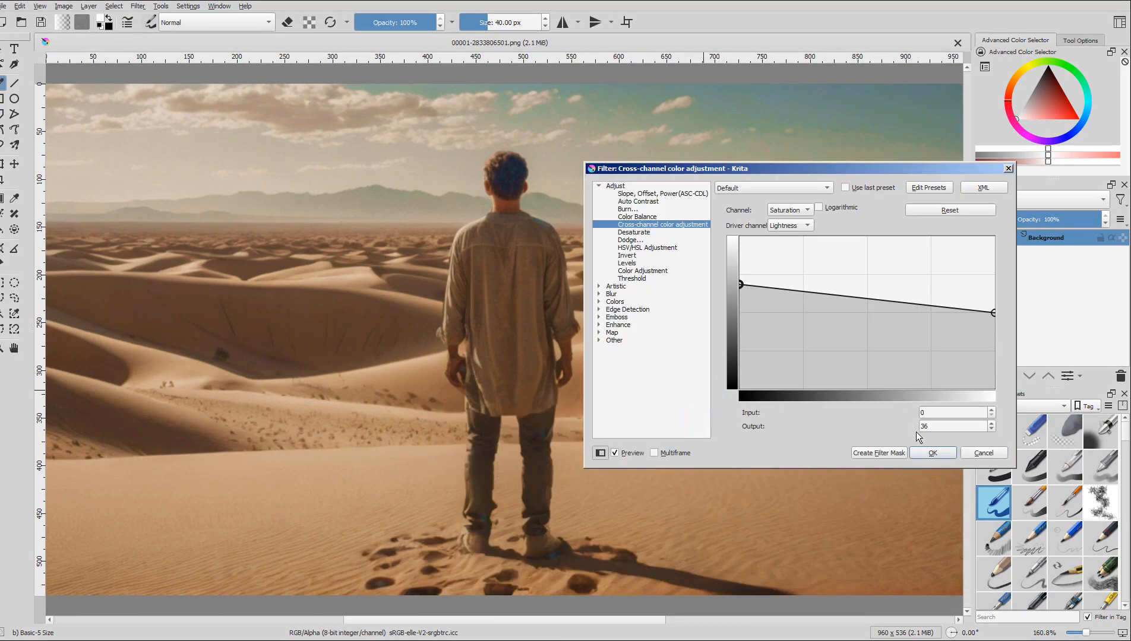
left_click(920, 451)
Apply Auto Contrast to the saturation-adjusted desert image and view the whole picture
left_click(139, 7)
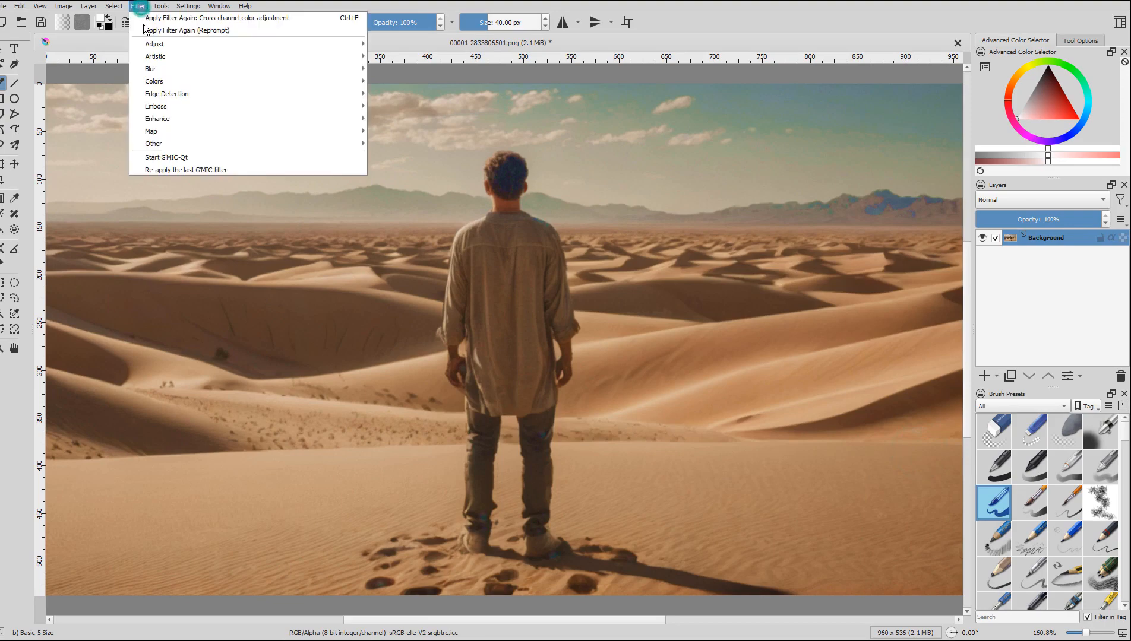
mouse_move(196, 45)
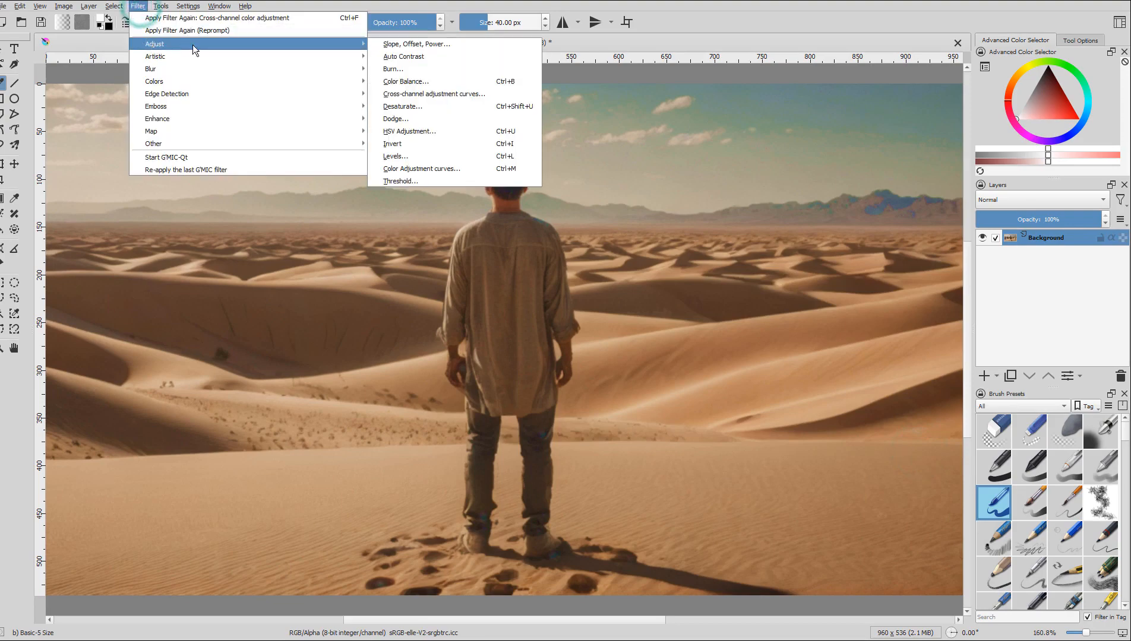
left_click(407, 57)
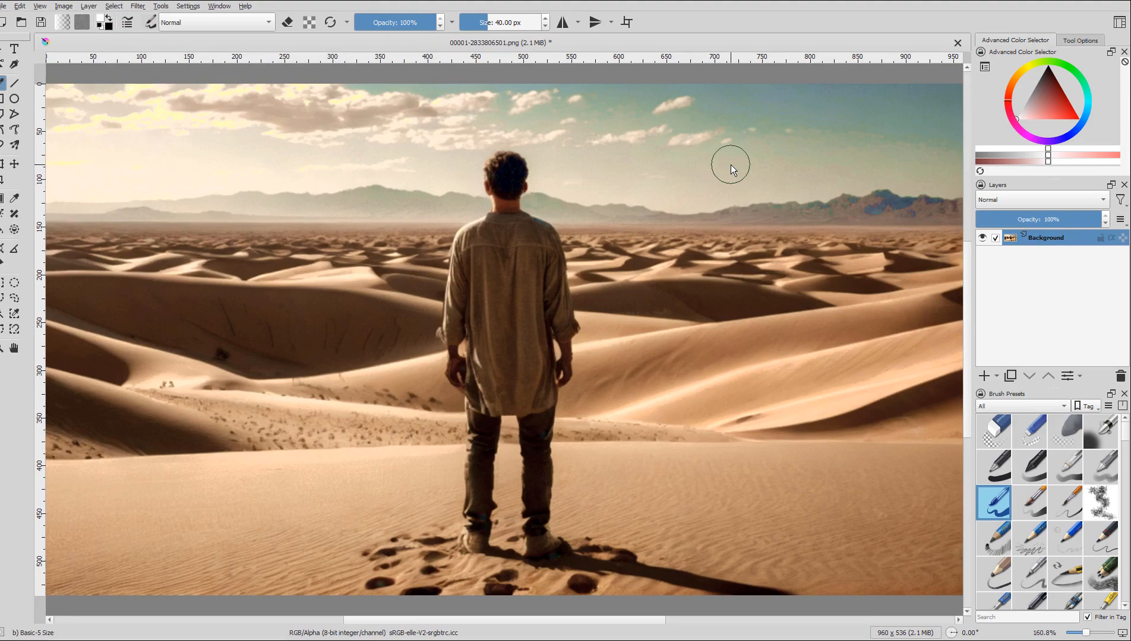
key("minus")
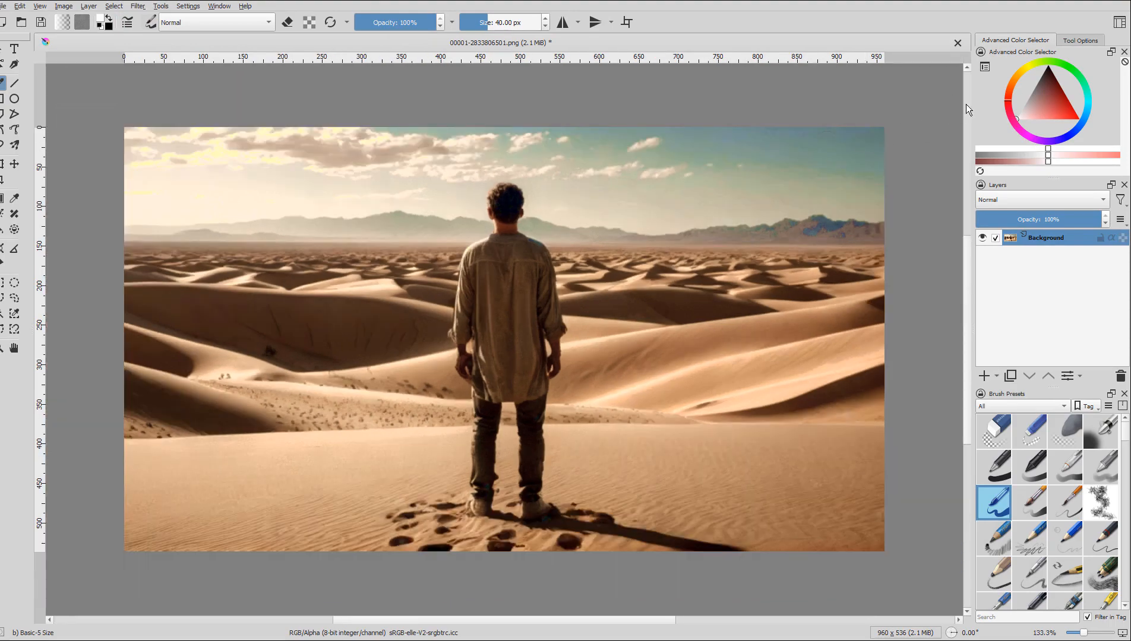